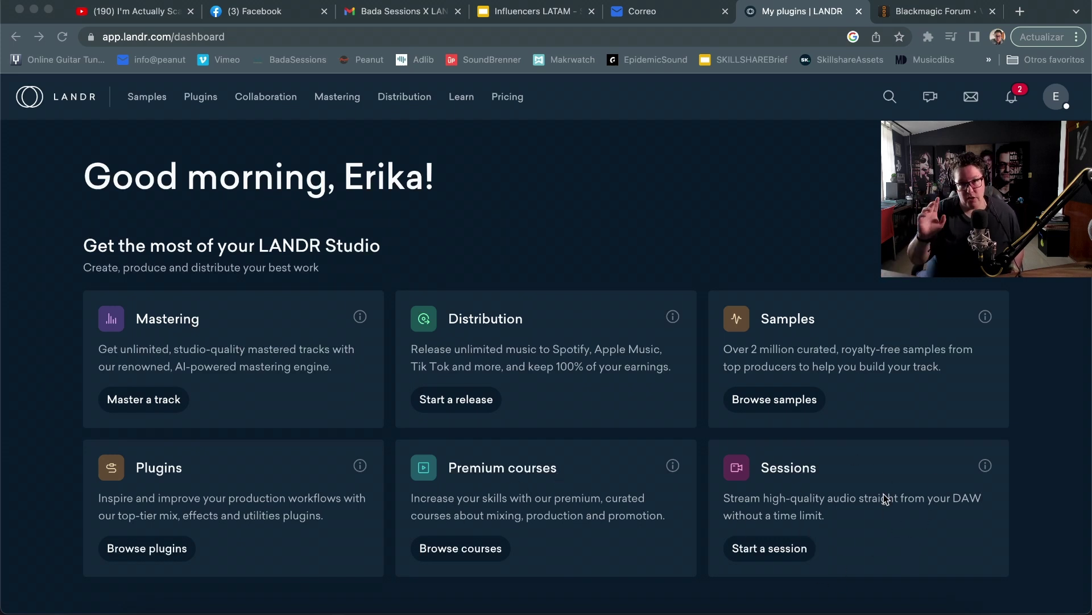
Open the mastering preview of DivanMixA.mp3 and set it to the original mix with Volume match enabled.
{"action": "left_click", "coordinate": [228, 328]}
{"action": "left_click", "coordinate": [138, 400]}
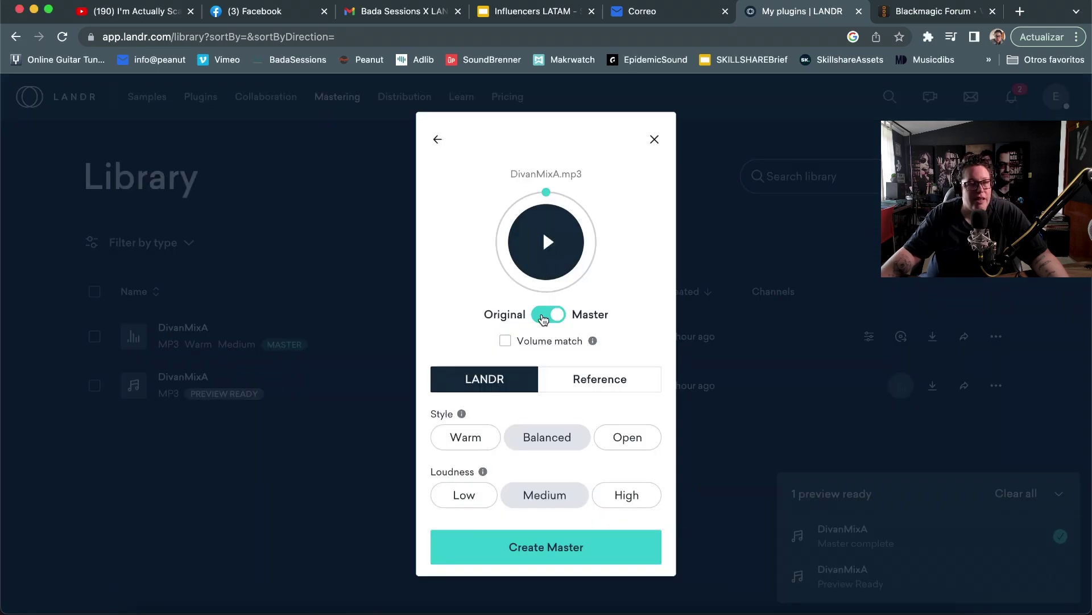
{"action": "left_click", "coordinate": [543, 316]}
{"action": "left_click", "coordinate": [507, 341]}
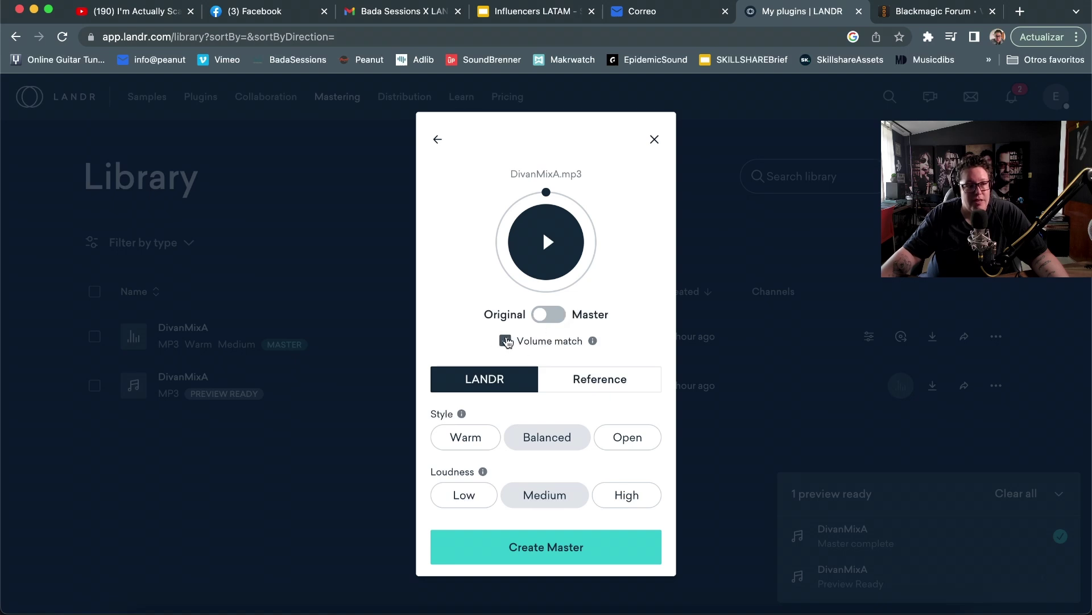
{"action": "mouse_move", "coordinate": [592, 342]}
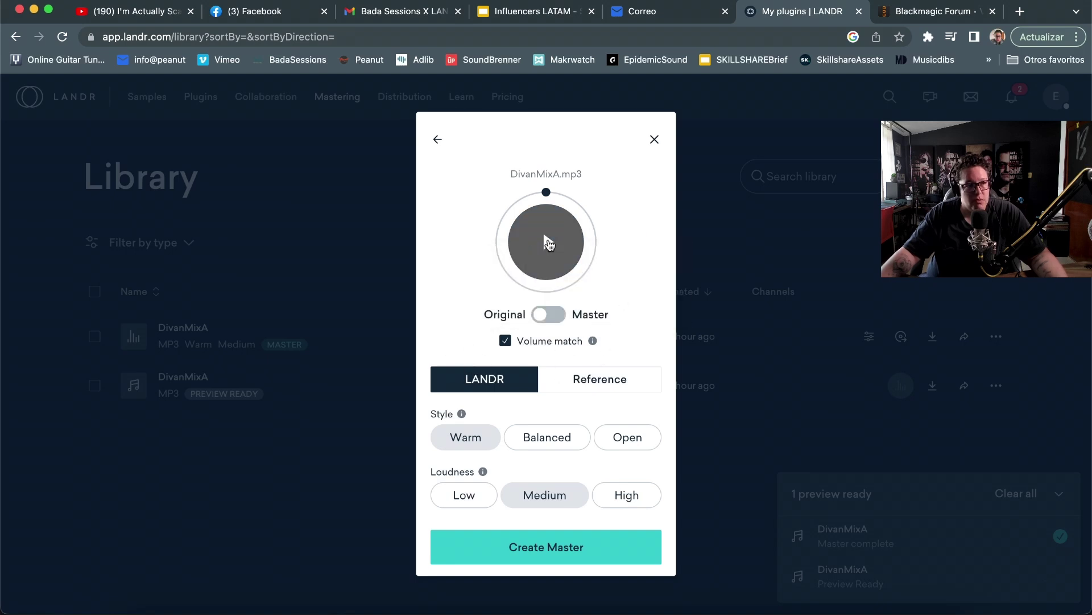
Play the Warm, Medium preview of DivanMixA.mp3, alternate between original and master to compare them, and pause playback.
{"action": "left_click", "coordinate": [548, 244]}
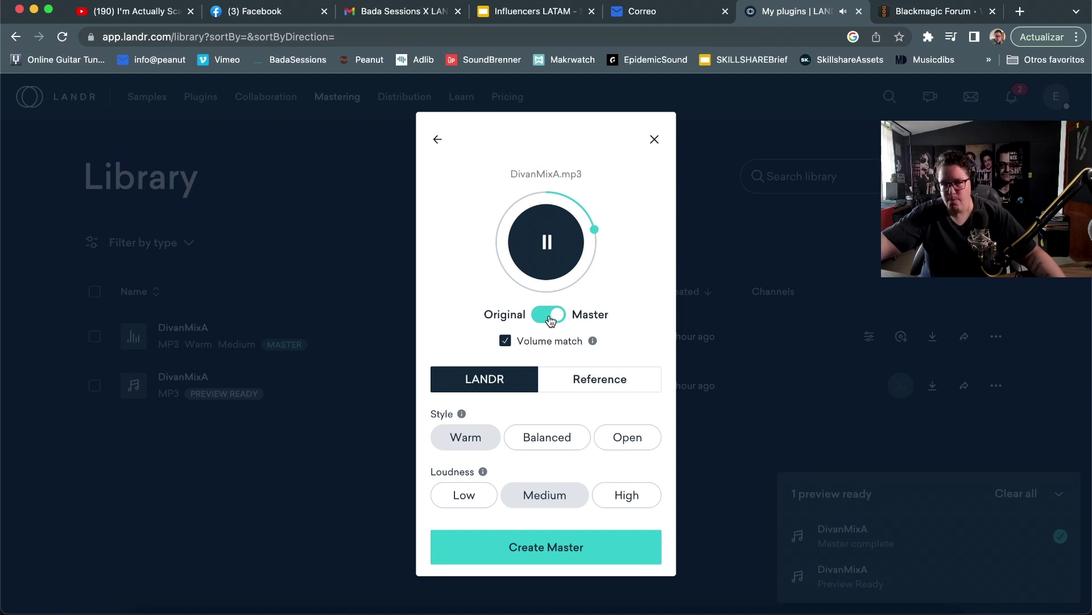
{"action": "left_click", "coordinate": [550, 320]}
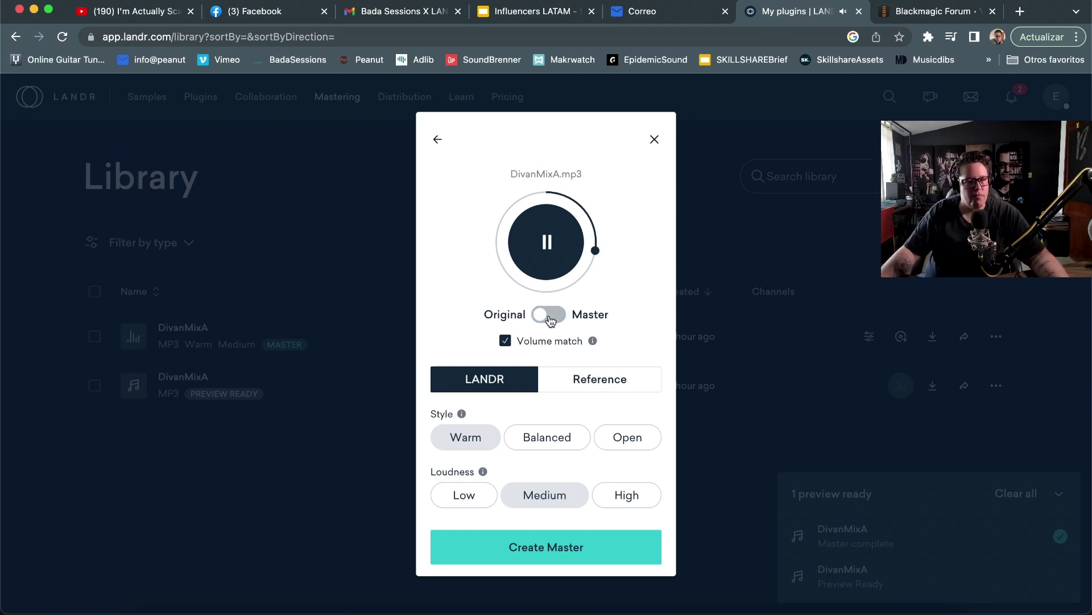
{"action": "left_click", "coordinate": [551, 319]}
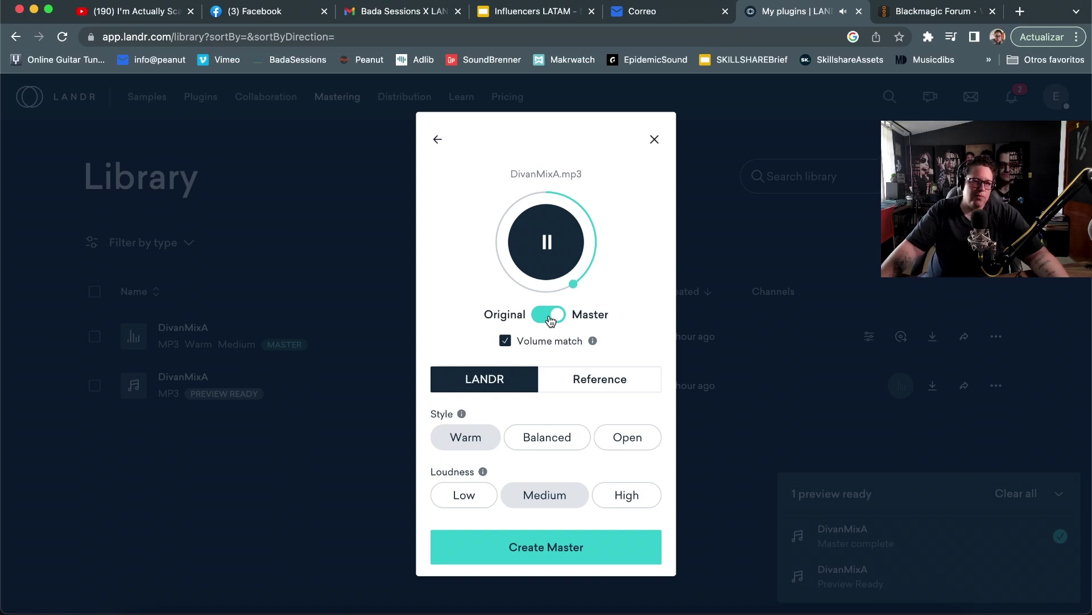
{"action": "left_click", "coordinate": [550, 320]}
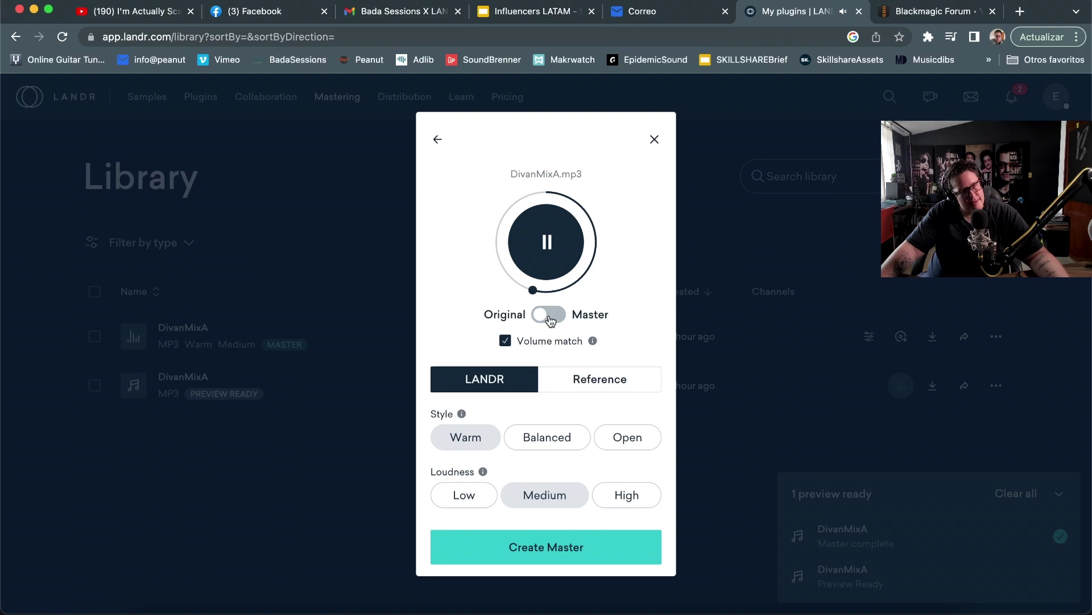
{"action": "left_click", "coordinate": [550, 320]}
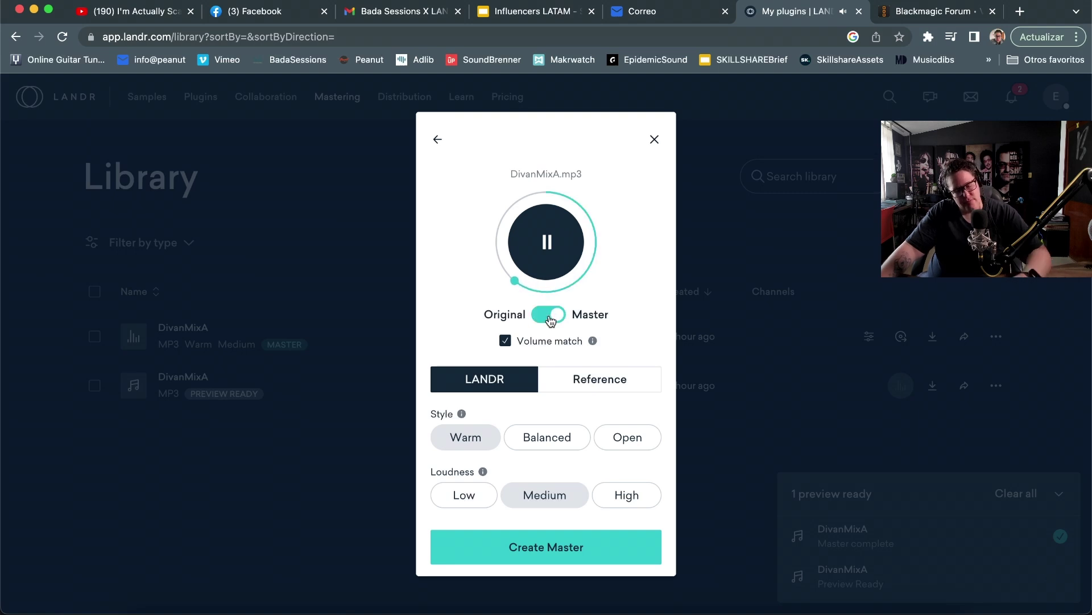
{"action": "left_click", "coordinate": [550, 320]}
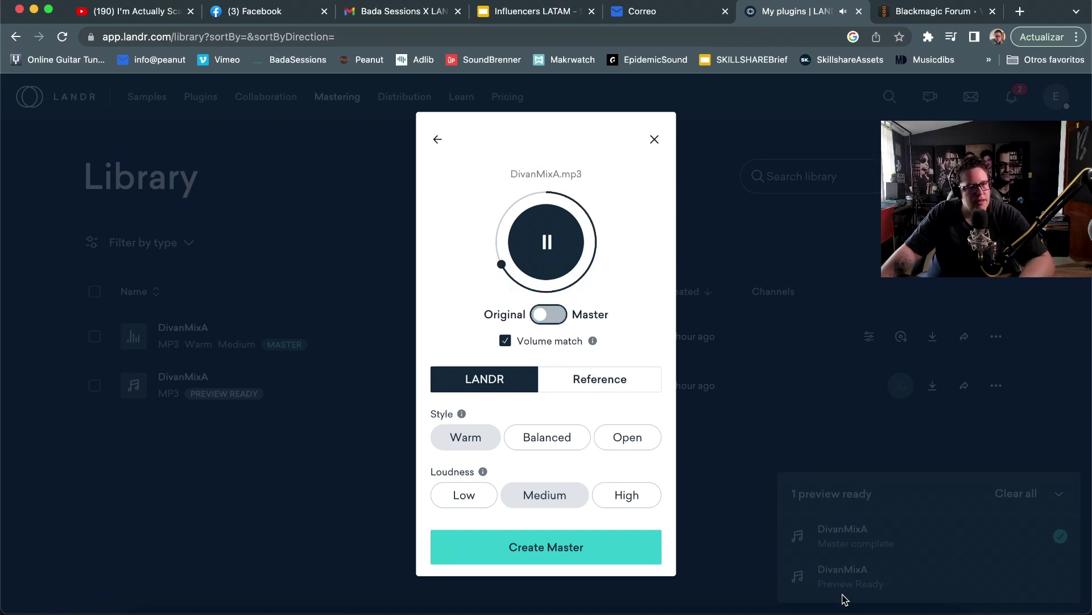
{"action": "left_click", "coordinate": [549, 314]}
{"action": "key", "text": "space"}
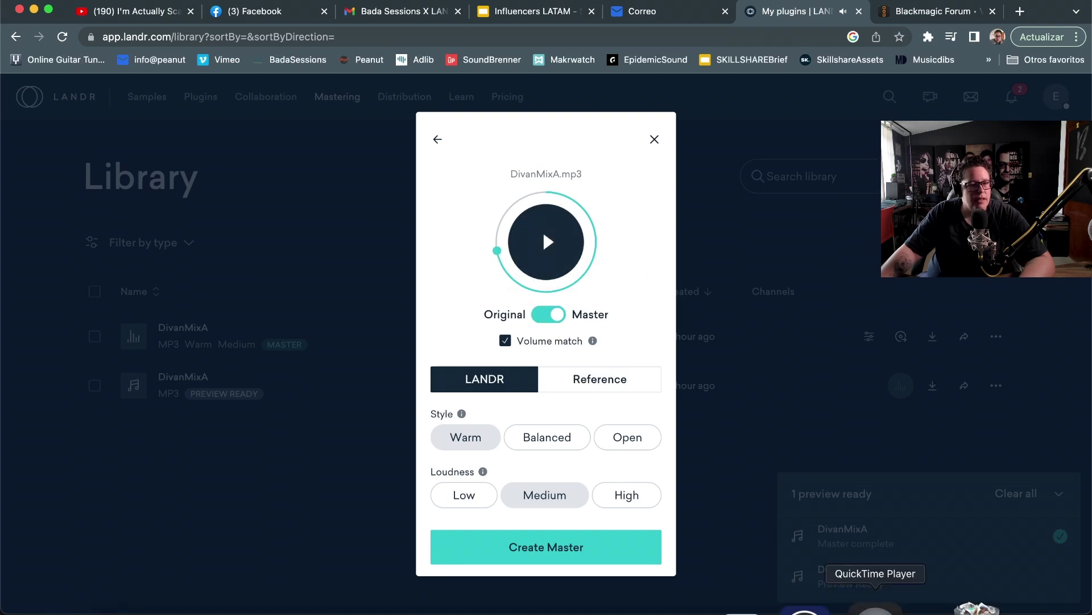
Switch to QuickTime Player and listen to a section of DivanMaster.wav, pausing it at about 02:29.
{"action": "left_click", "coordinate": [876, 601]}
{"action": "left_click", "coordinate": [158, 543]}
{"action": "left_click_drag", "start_coordinate": [159, 543], "coordinate": [177, 543]}
{"action": "key", "text": "space"}
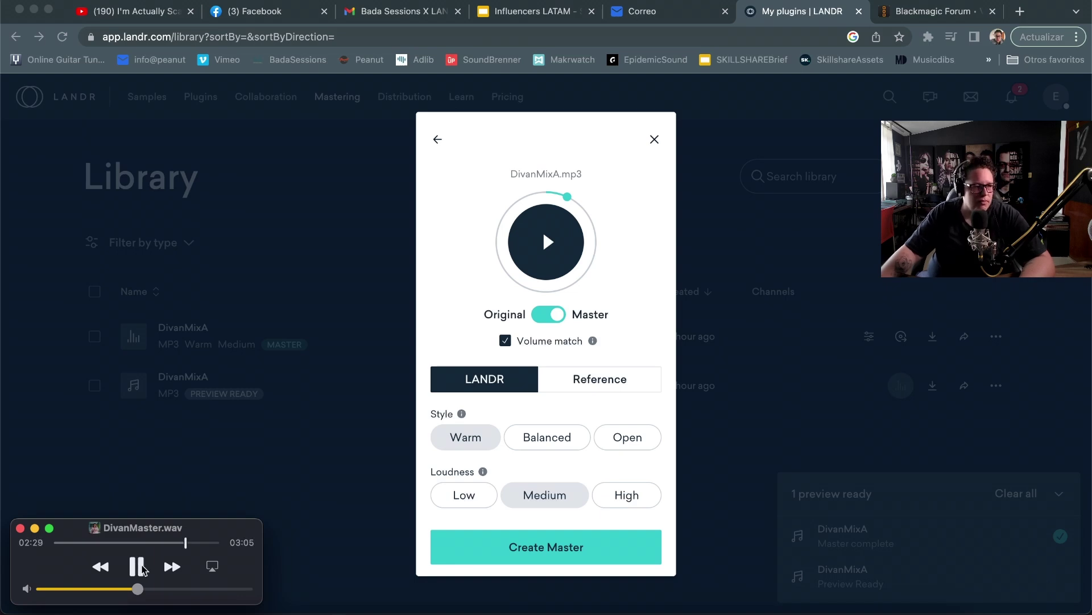
{"action": "left_click", "coordinate": [138, 567]}
Switch back to LANDR, play a few seconds of the DivanMixA.mp3 master for comparison, and close the preview.
{"action": "left_click", "coordinate": [546, 243]}
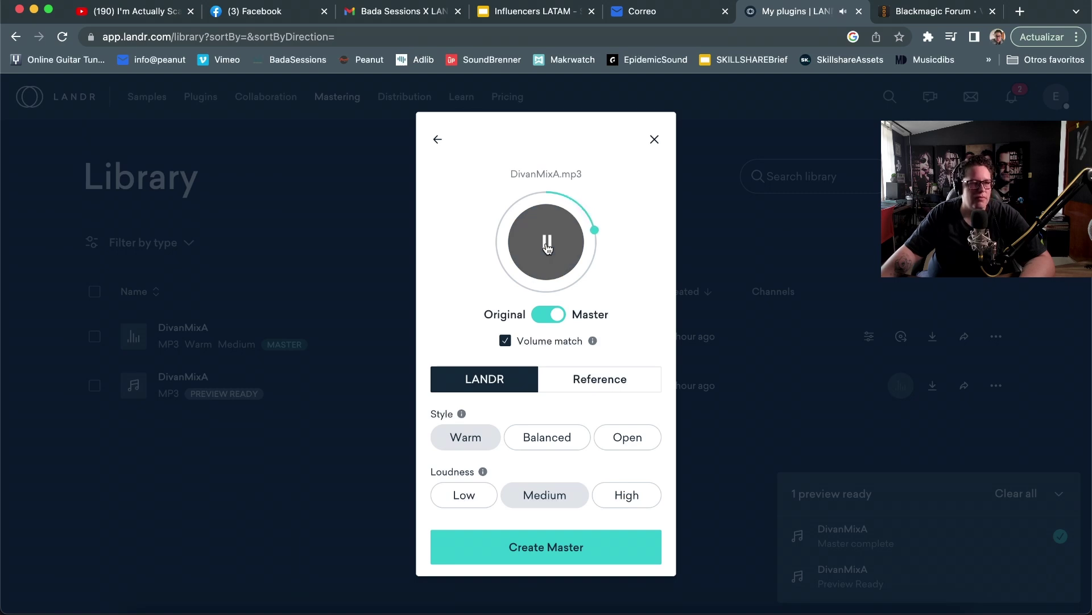
{"action": "left_click", "coordinate": [547, 244]}
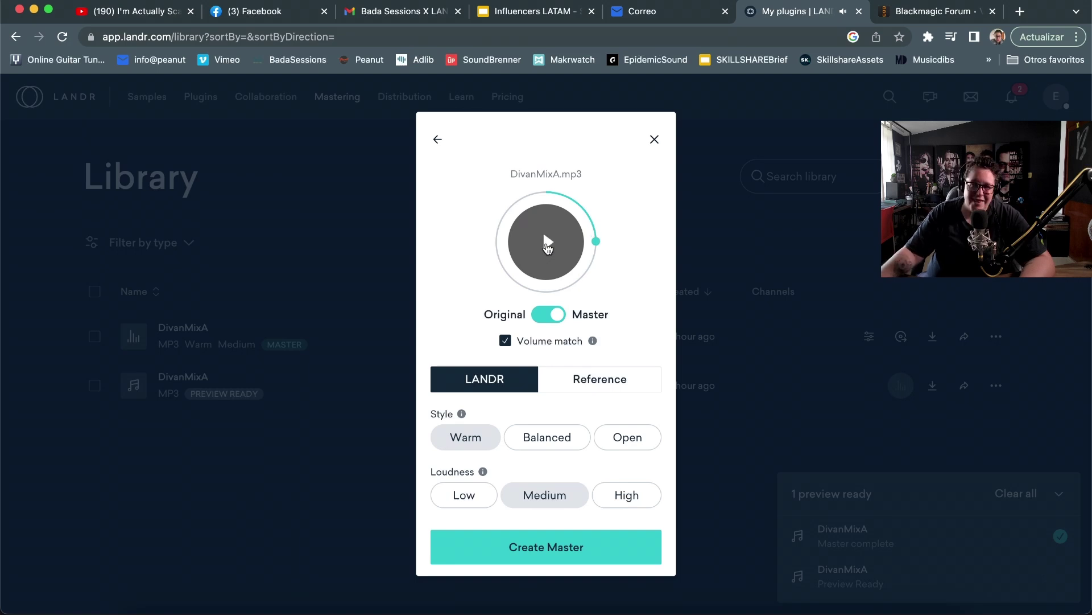
{"action": "left_click", "coordinate": [653, 141]}
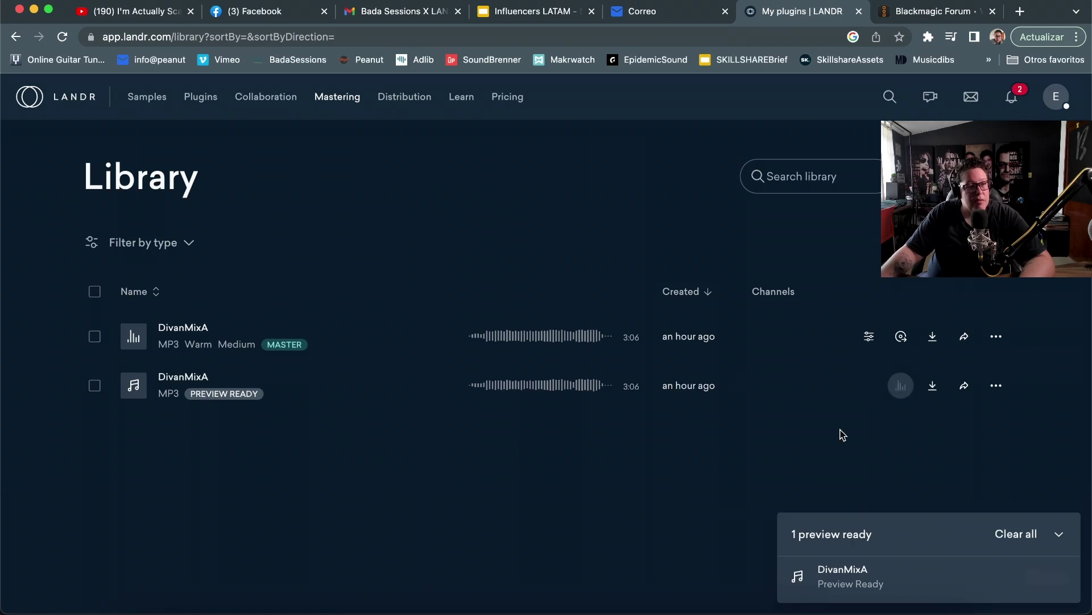
Reopen the mastering options for the unmastered DivanMixA track and try the Warm and Balanced styles.
{"action": "left_click", "coordinate": [901, 385]}
{"action": "left_click", "coordinate": [466, 439]}
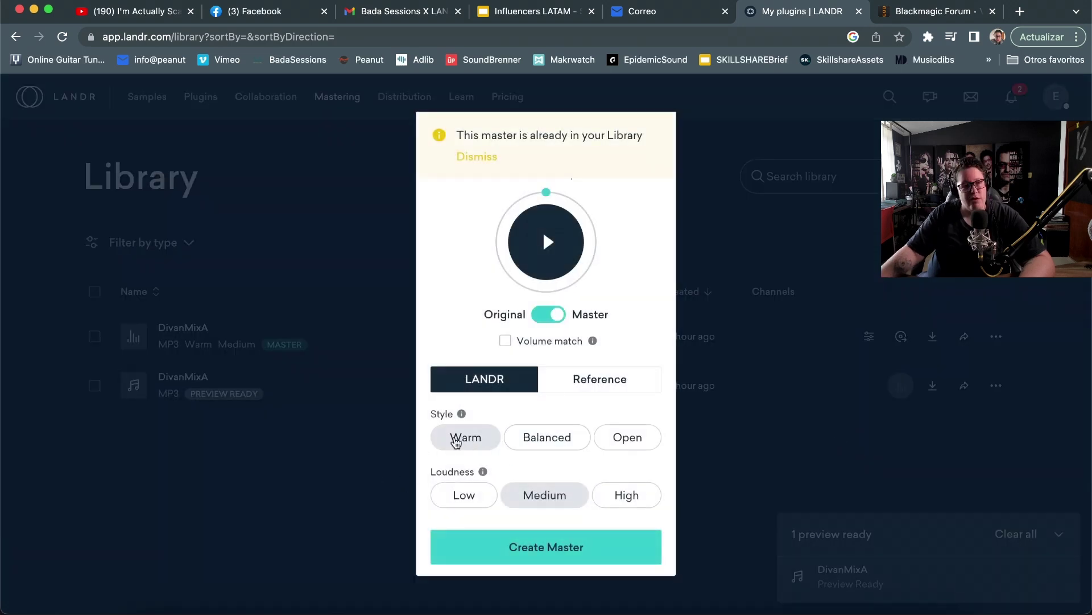
{"action": "left_click", "coordinate": [543, 439]}
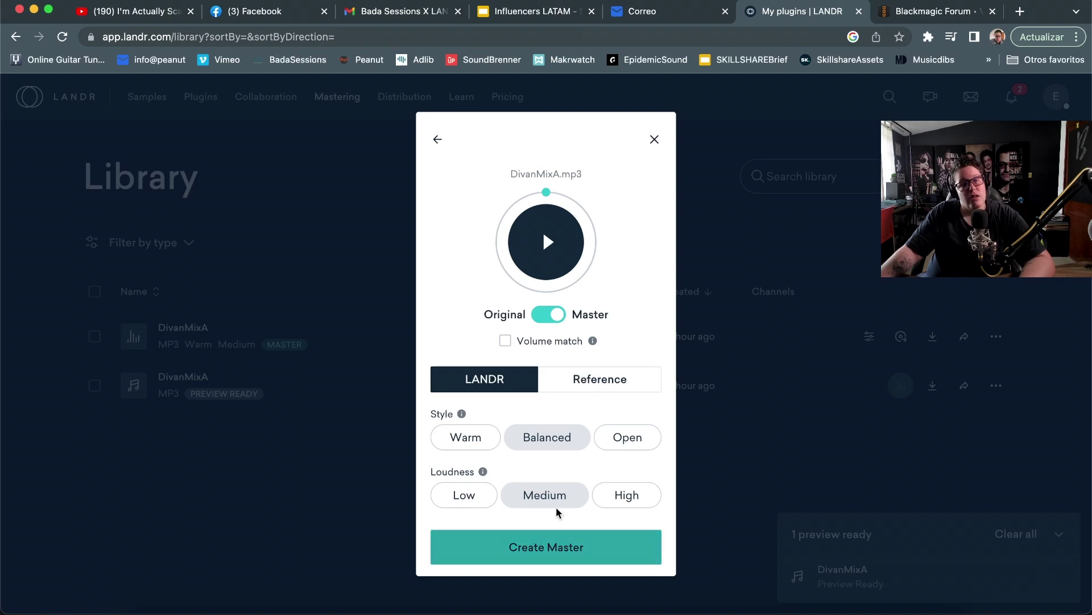
Compare the LANDR and Reference mastering modes, inspect the reference track upload option, and close the mastering dialog.
{"action": "left_click", "coordinate": [573, 376]}
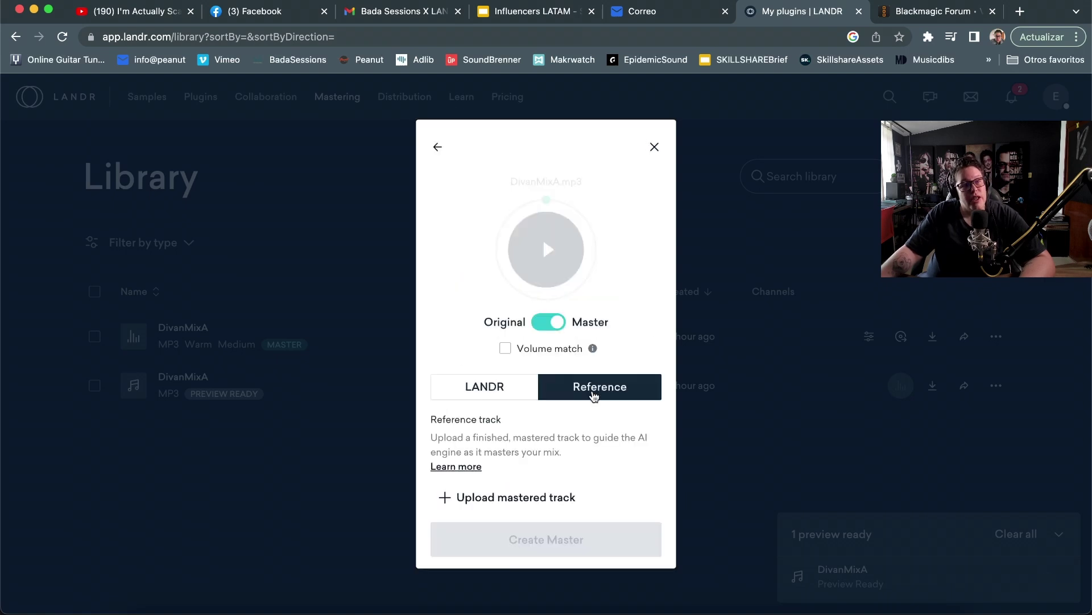
{"action": "left_click", "coordinate": [505, 390]}
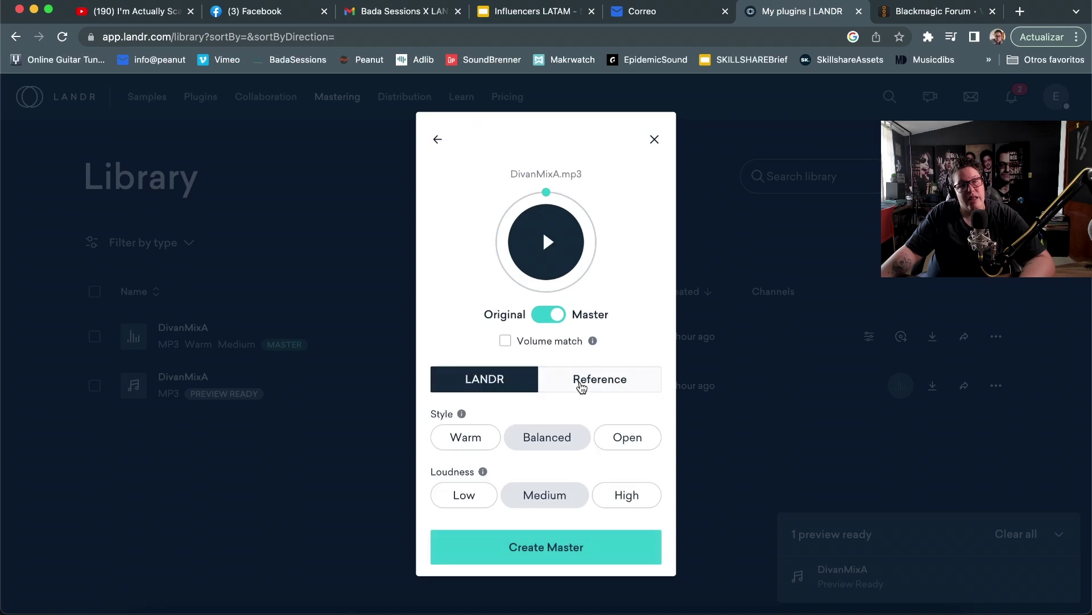
{"action": "left_click", "coordinate": [586, 387]}
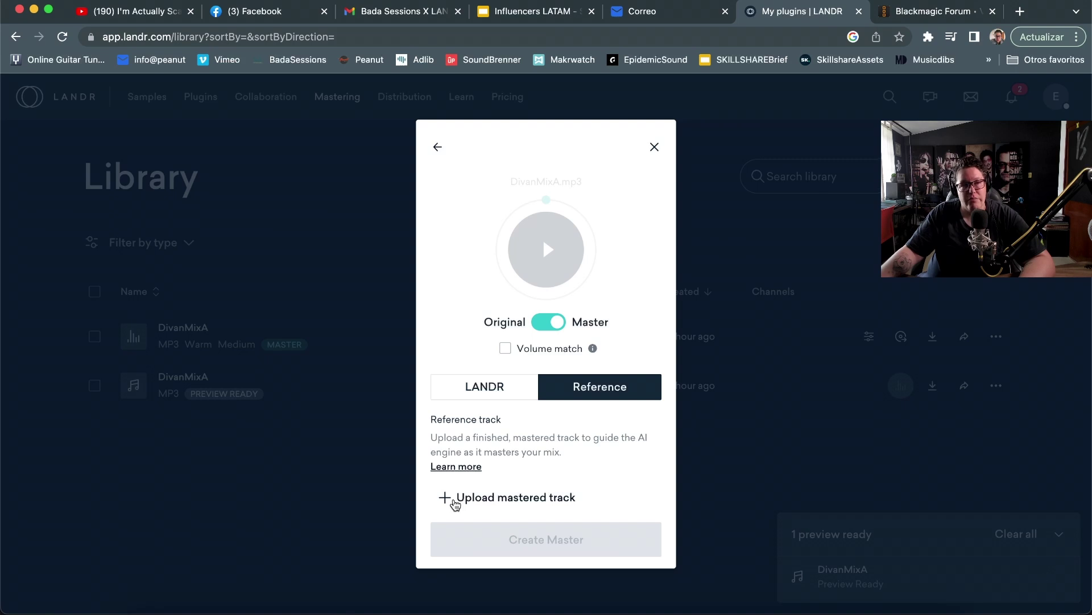
{"action": "left_click", "coordinate": [655, 149]}
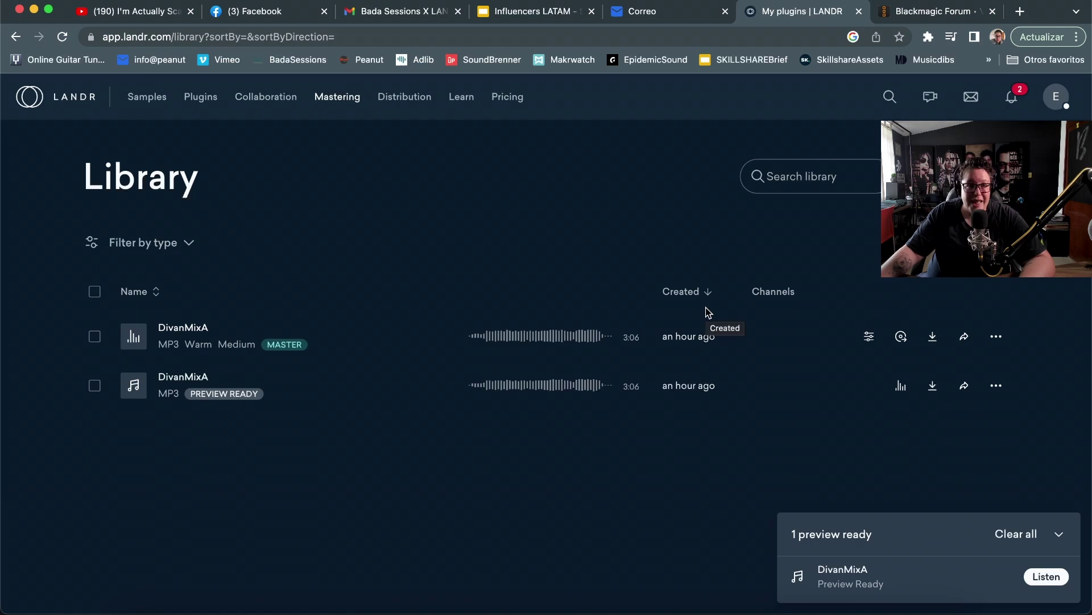
Open the Distribution overview from the dashboard and highlight its statements on 100% royalties and the two-day release time.
{"action": "left_click", "coordinate": [77, 98]}
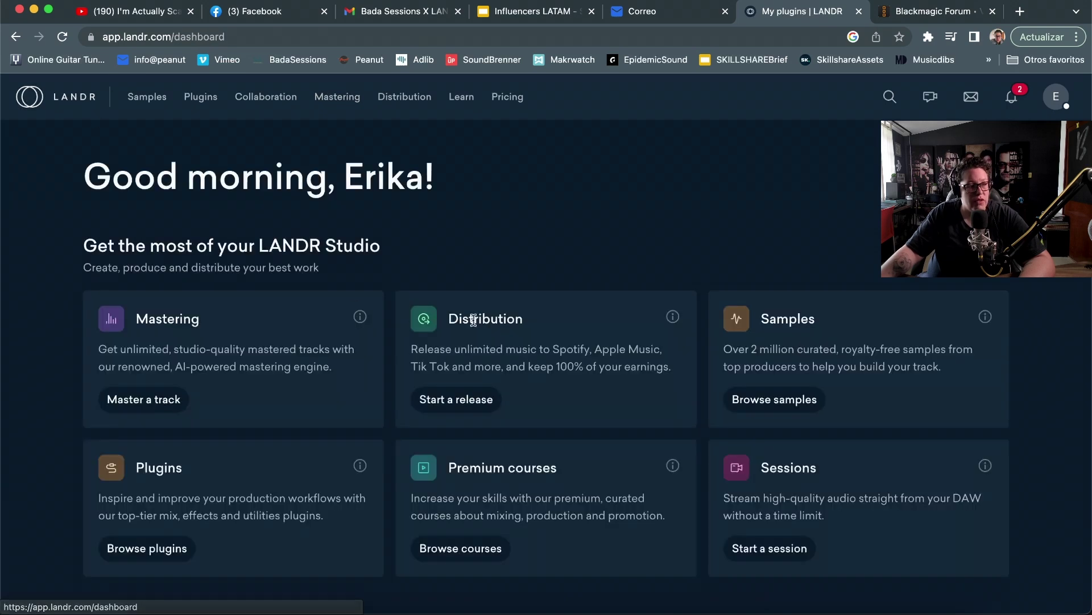
{"action": "left_click", "coordinate": [455, 403]}
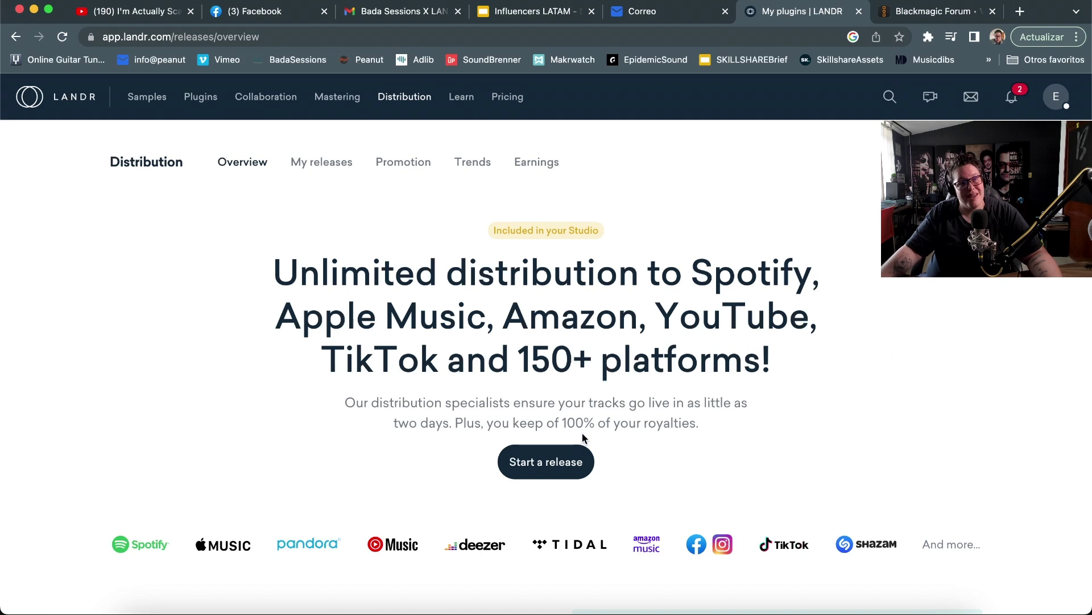
{"action": "left_click_drag", "start_coordinate": [700, 424], "coordinate": [545, 424]}
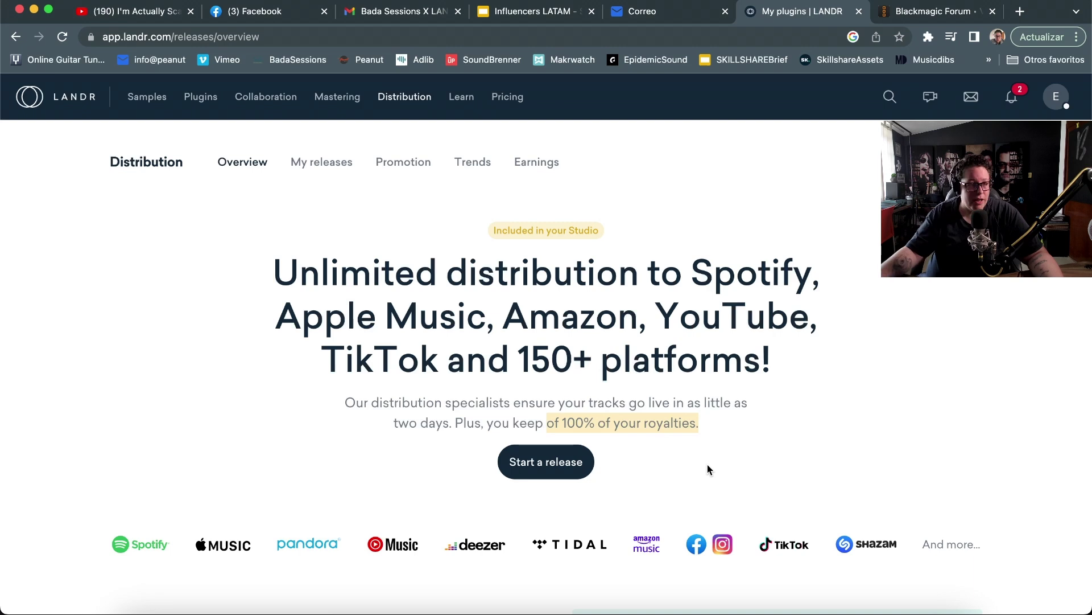
{"action": "left_click", "coordinate": [768, 438]}
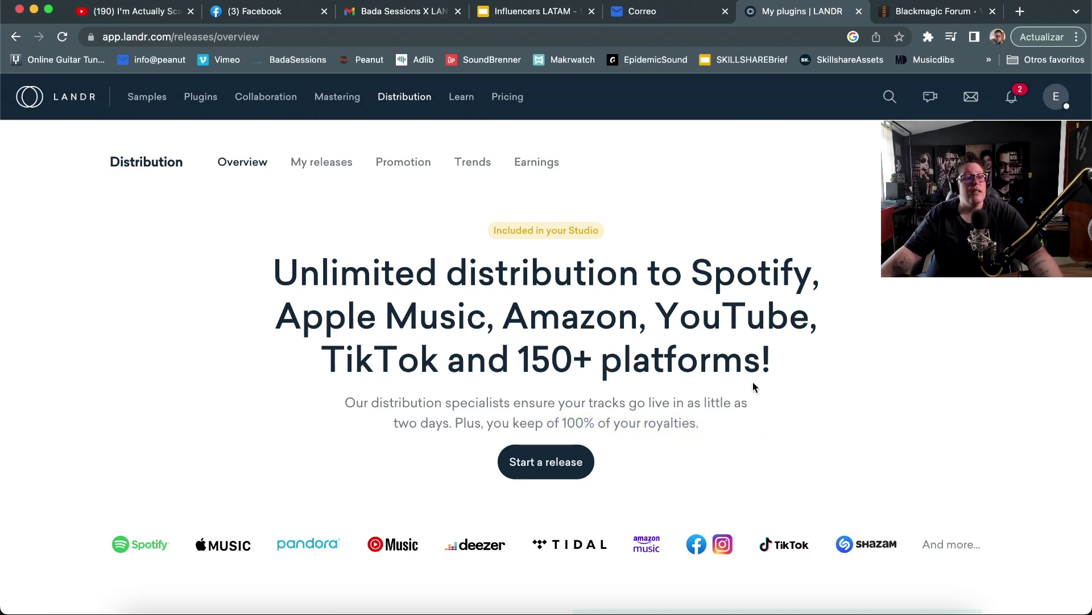
{"action": "left_click_drag", "start_coordinate": [567, 423], "coordinate": [689, 429]}
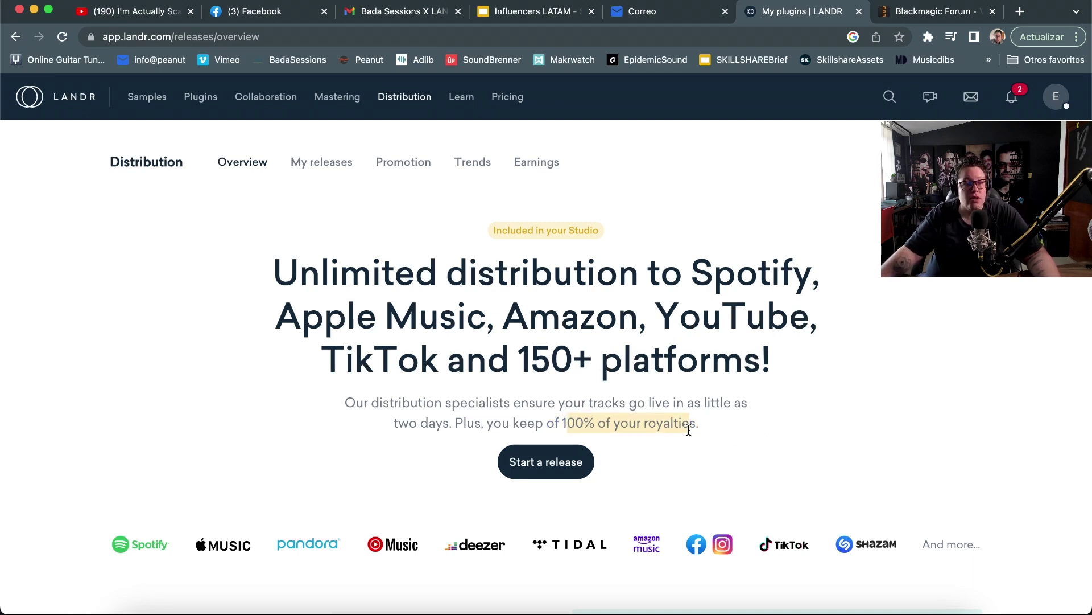
{"action": "left_click", "coordinate": [762, 453]}
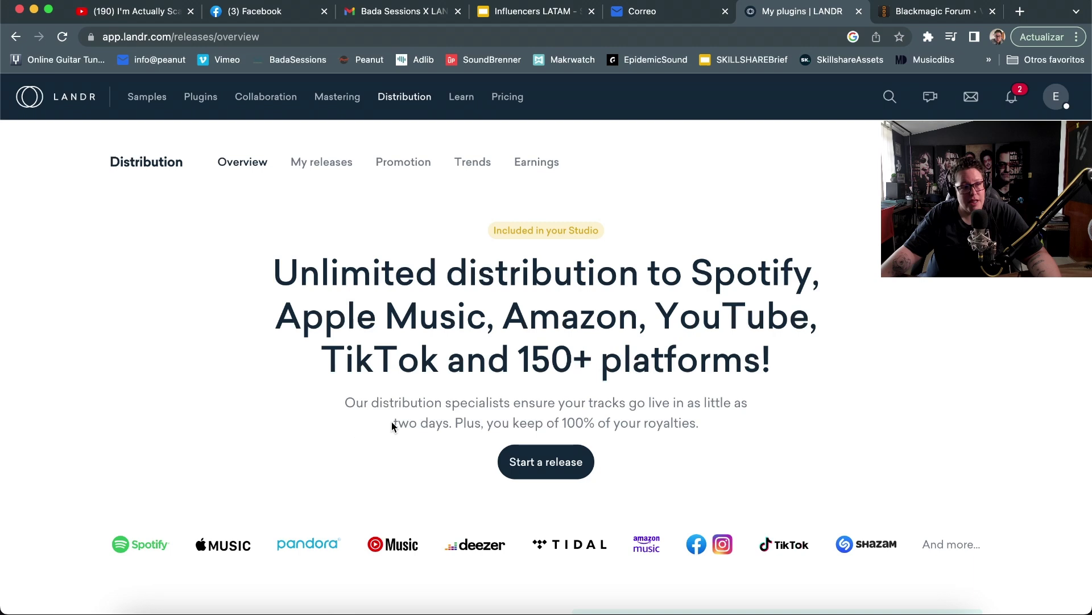
{"action": "left_click_drag", "start_coordinate": [394, 423], "coordinate": [449, 424]}
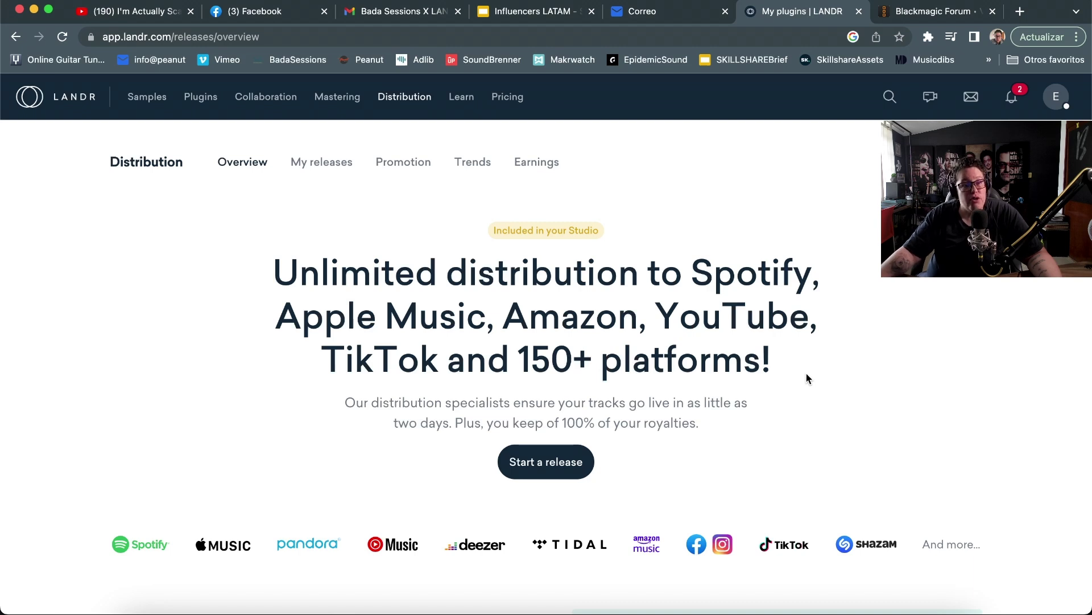
Review the Distribution overview's release benefits and FAQ, expanding the question about migrating a catalog from a previous distributor.
{"action": "scroll", "coordinate": [808, 379], "scroll_direction": "down", "scroll_amount": 5}
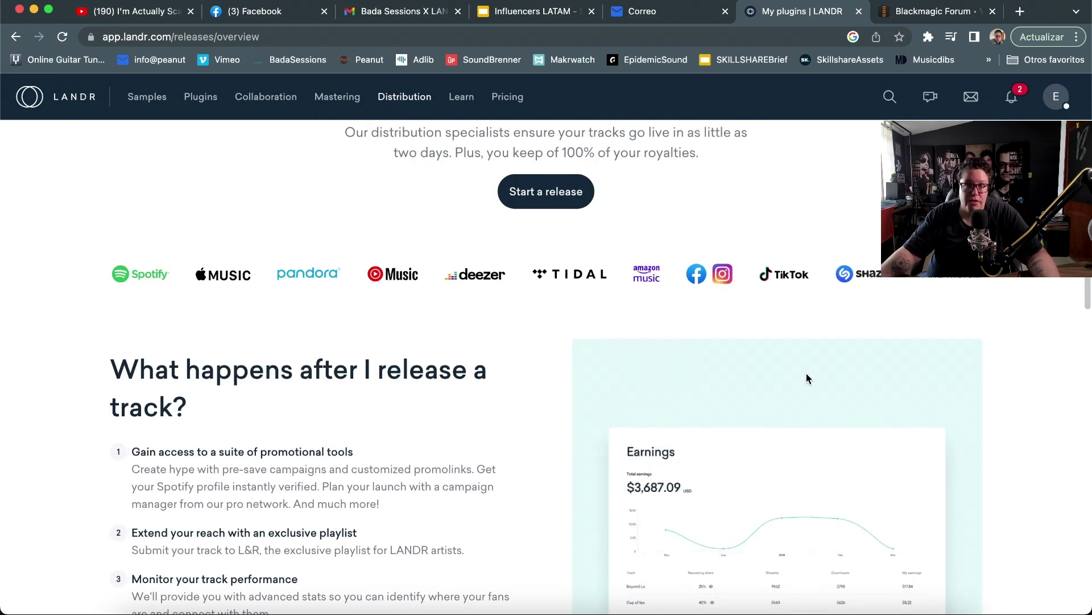
{"action": "scroll", "coordinate": [808, 378], "scroll_direction": "down", "scroll_amount": 18}
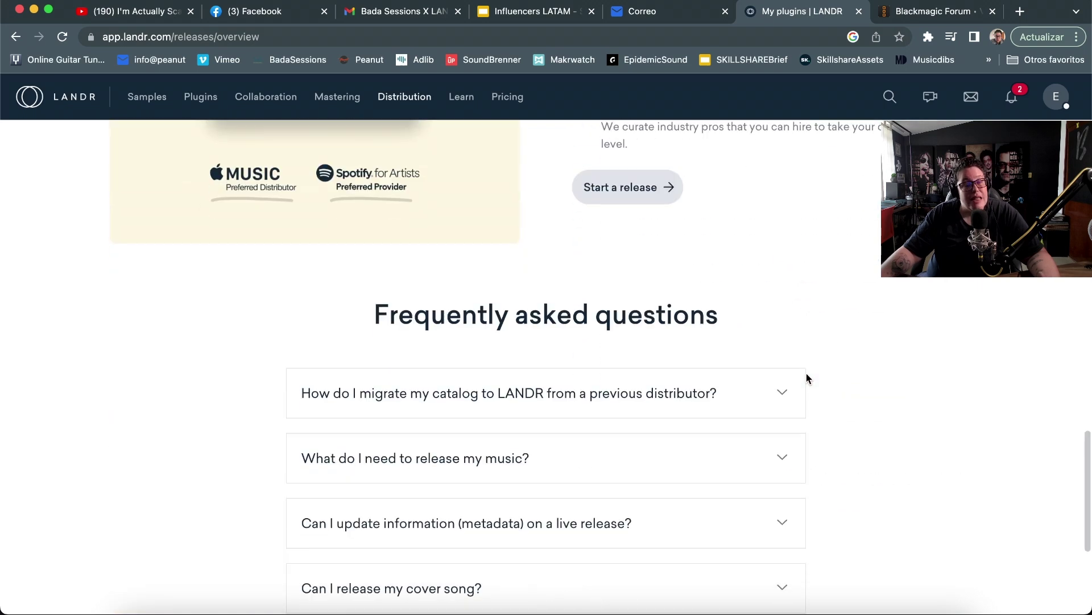
{"action": "scroll", "coordinate": [808, 378], "scroll_direction": "down", "scroll_amount": 3}
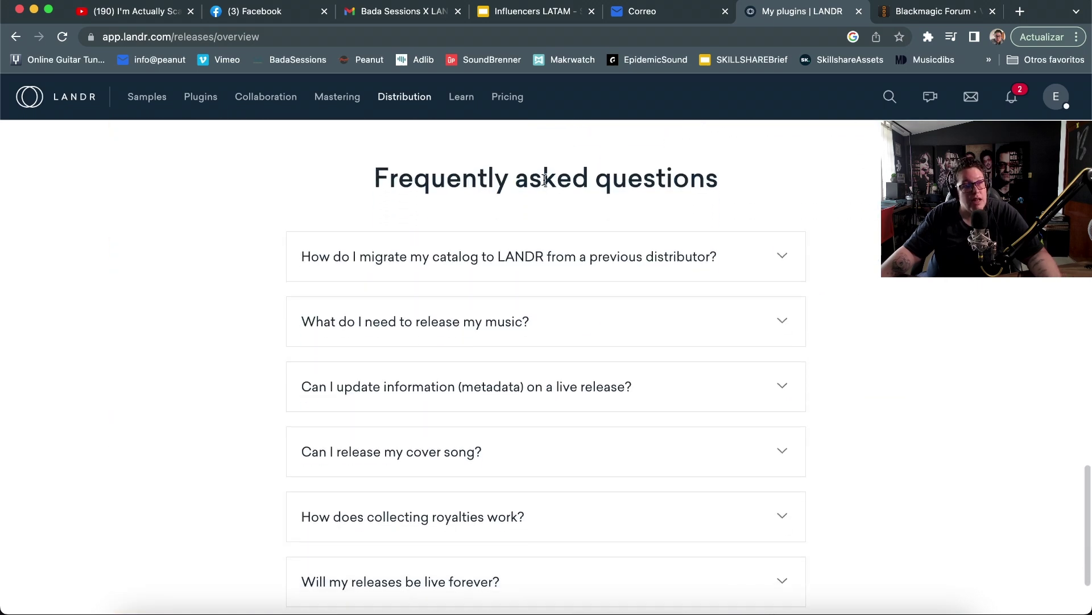
{"action": "left_click", "coordinate": [783, 255]}
{"action": "scroll", "coordinate": [909, 341], "scroll_direction": "down", "scroll_amount": 5}
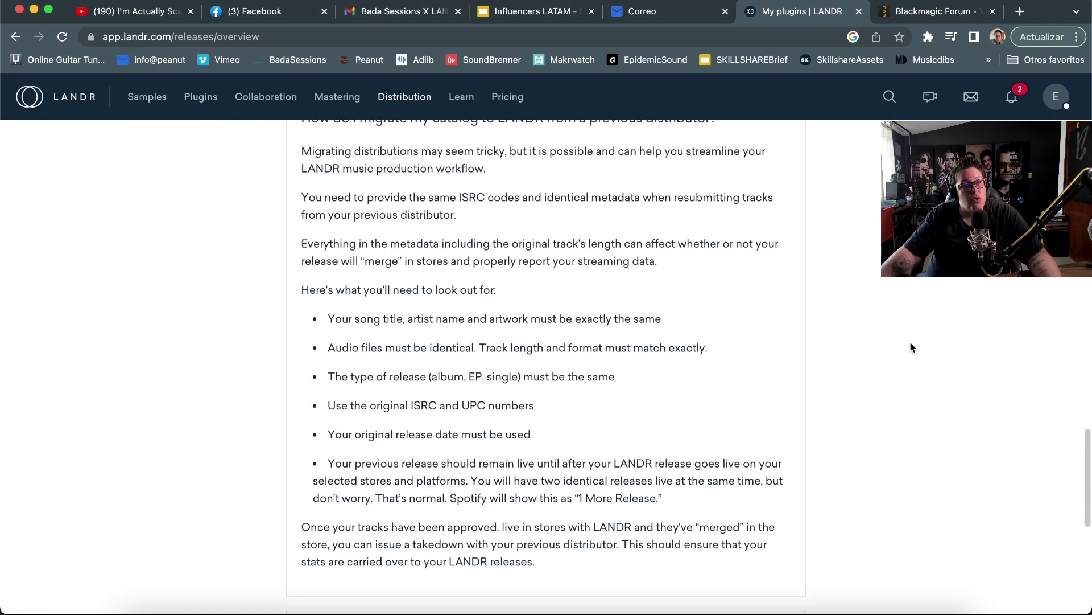
{"action": "scroll", "coordinate": [910, 347], "scroll_direction": "up", "scroll_amount": 1}
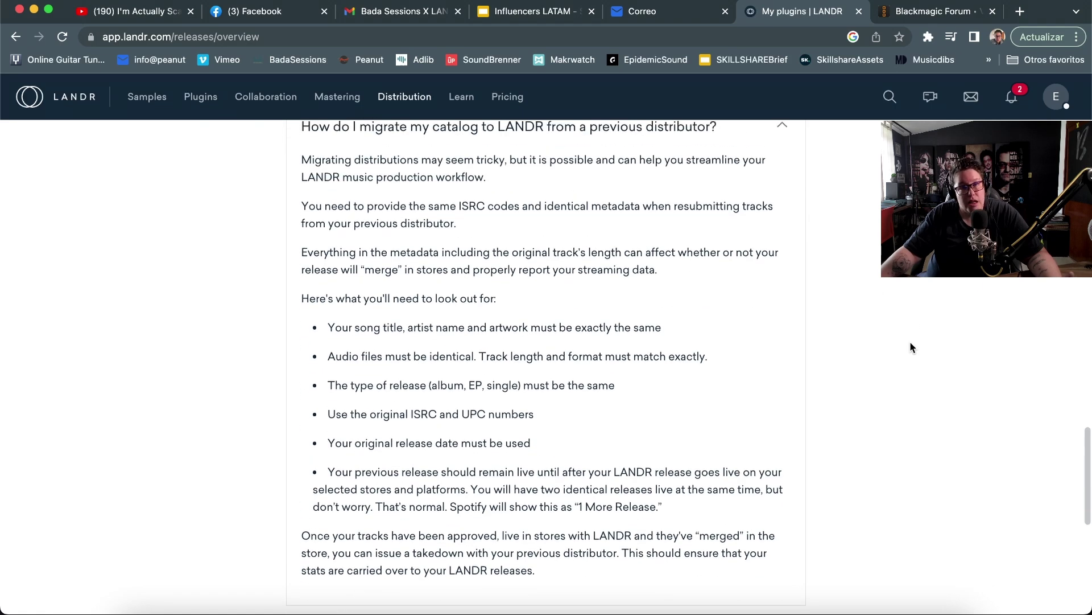
{"action": "scroll", "coordinate": [910, 347], "scroll_direction": "down", "scroll_amount": 7}
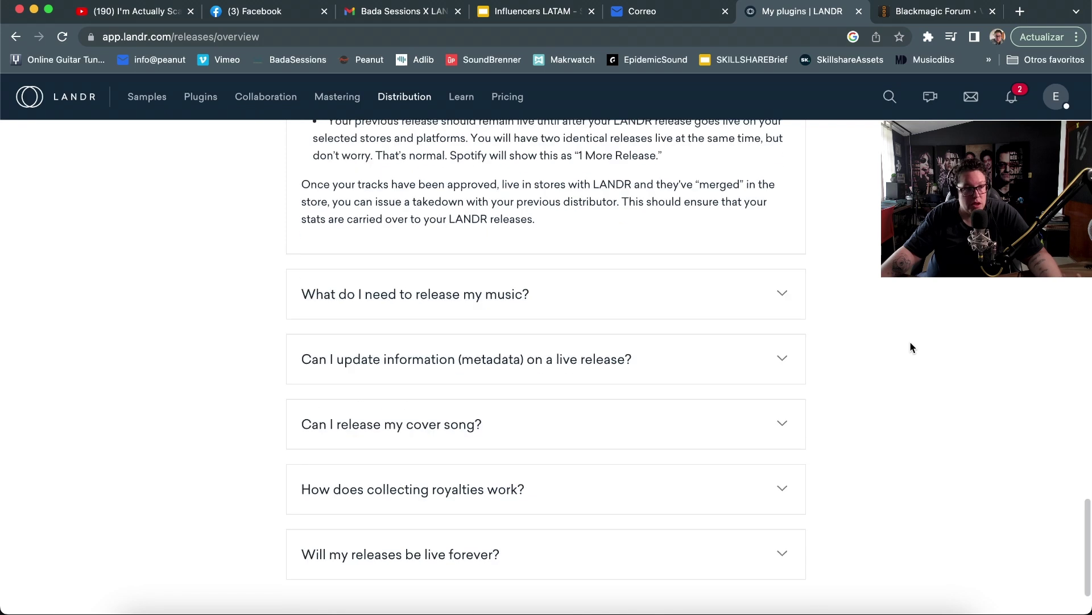
{"action": "scroll", "coordinate": [911, 347], "scroll_direction": "up", "scroll_amount": 7}
{"action": "scroll", "coordinate": [910, 347], "scroll_direction": "up", "scroll_amount": 10}
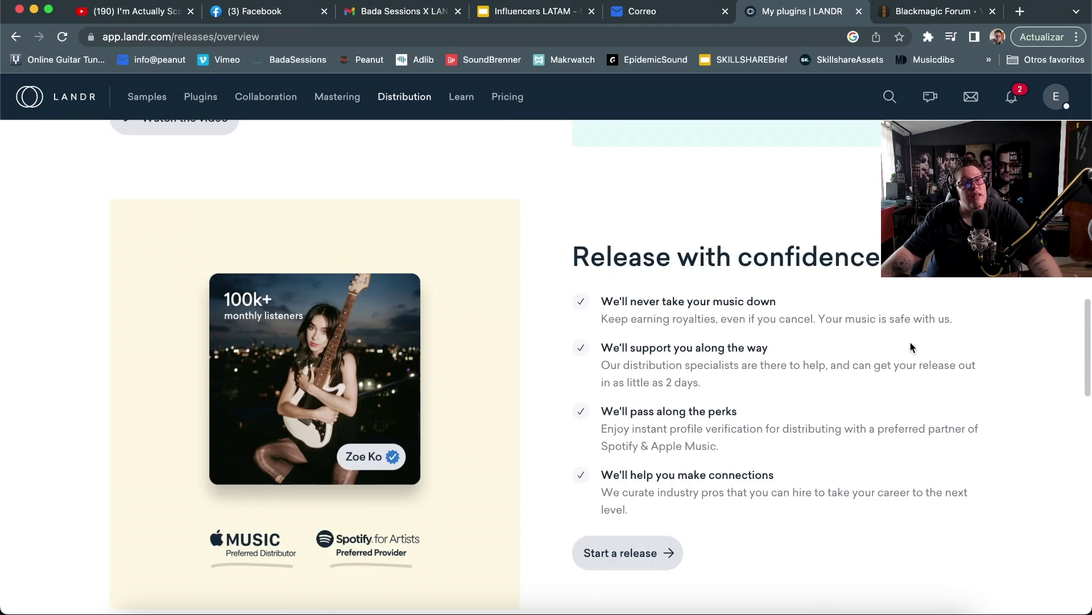
{"action": "scroll", "coordinate": [774, 340], "scroll_direction": "up", "scroll_amount": 8}
{"action": "scroll", "coordinate": [774, 340], "scroll_direction": "up", "scroll_amount": 8}
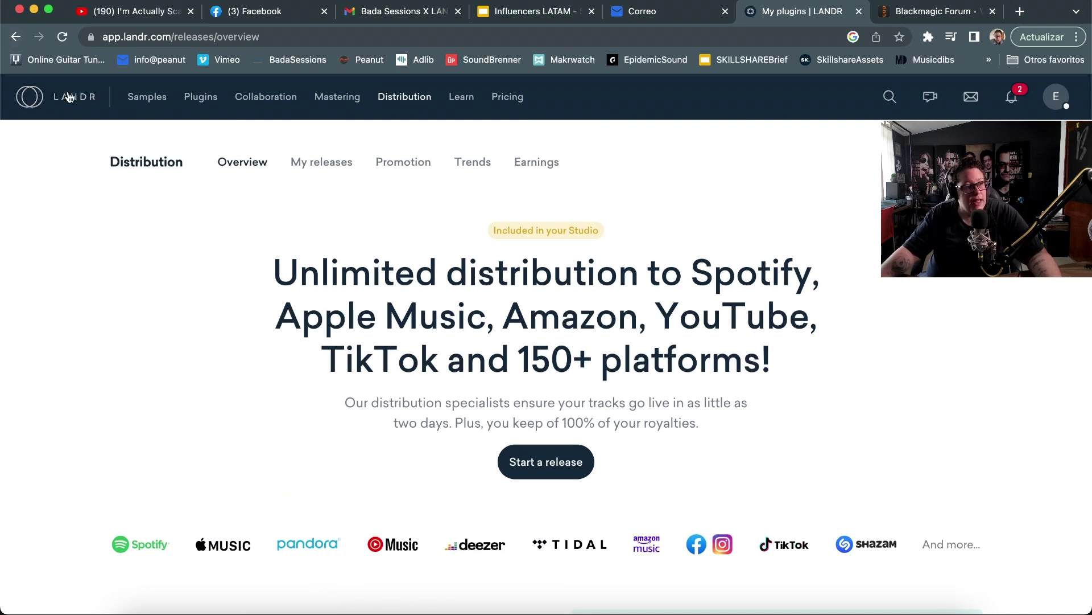
Open the Samples library from the dashboard and browse its featured pack, new releases, label additions and trending lists.
{"action": "left_click", "coordinate": [67, 96]}
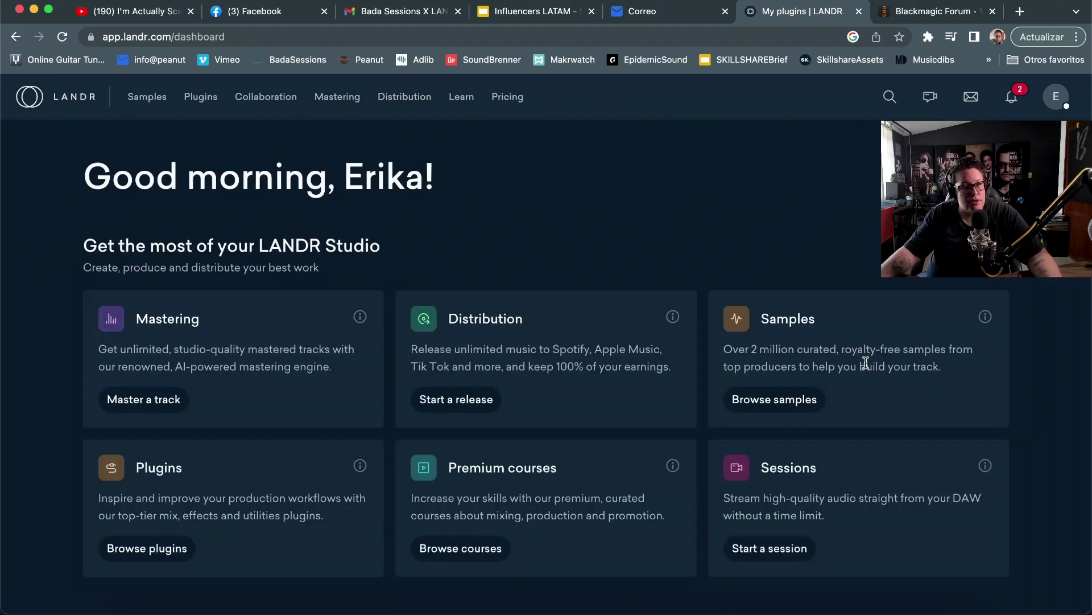
{"action": "left_click", "coordinate": [847, 389]}
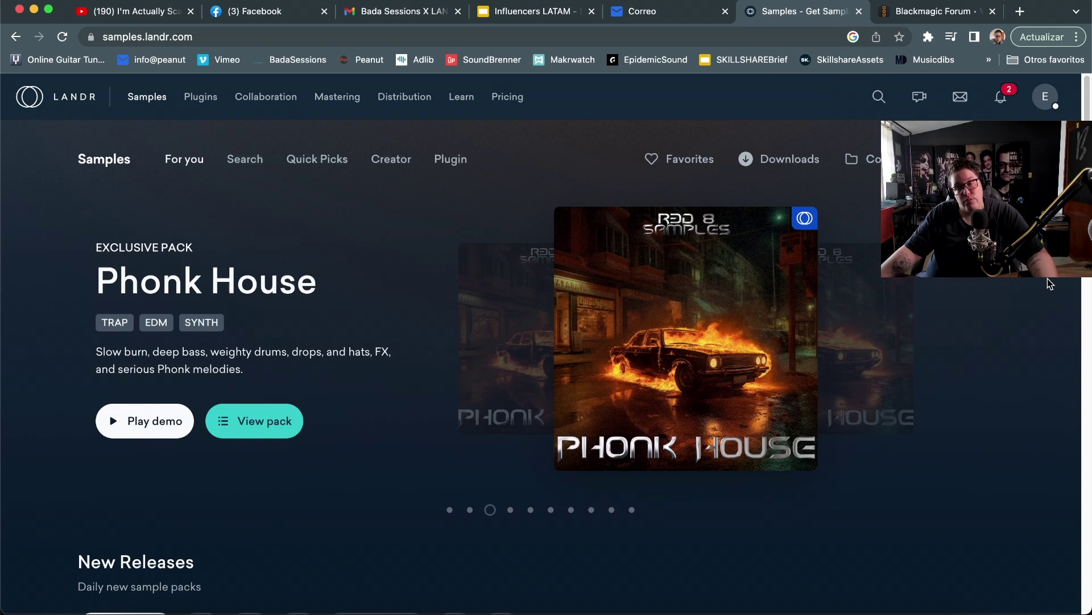
{"action": "scroll", "coordinate": [638, 609], "scroll_direction": "down", "scroll_amount": 6}
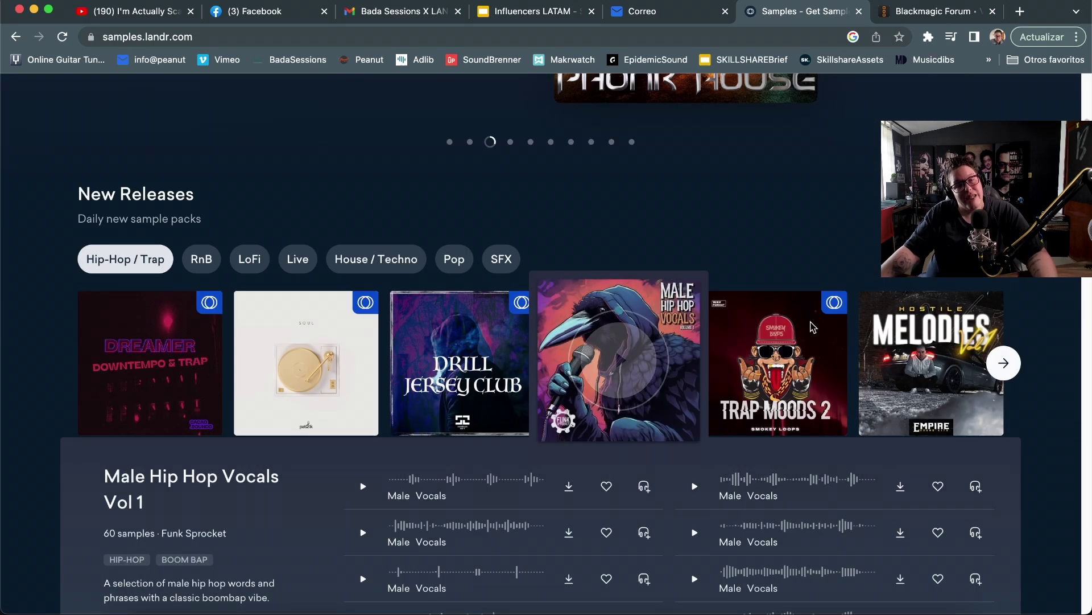
{"action": "mouse_move", "coordinate": [914, 358]}
{"action": "scroll", "coordinate": [876, 265], "scroll_direction": "up", "scroll_amount": 6}
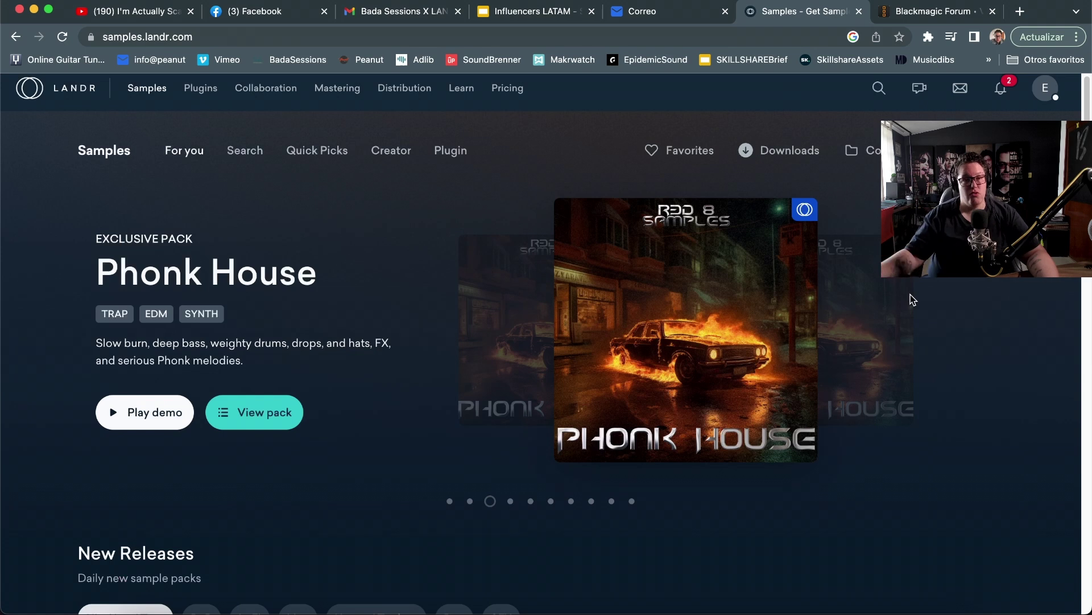
{"action": "scroll", "coordinate": [910, 299], "scroll_direction": "down", "scroll_amount": 15}
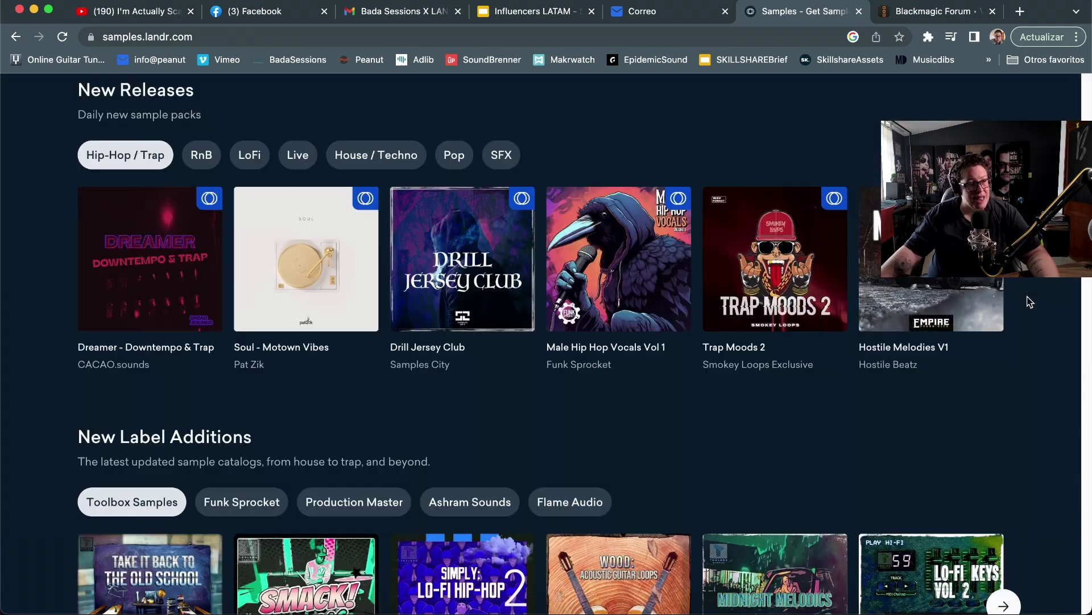
{"action": "scroll", "coordinate": [1030, 301], "scroll_direction": "down", "scroll_amount": 15}
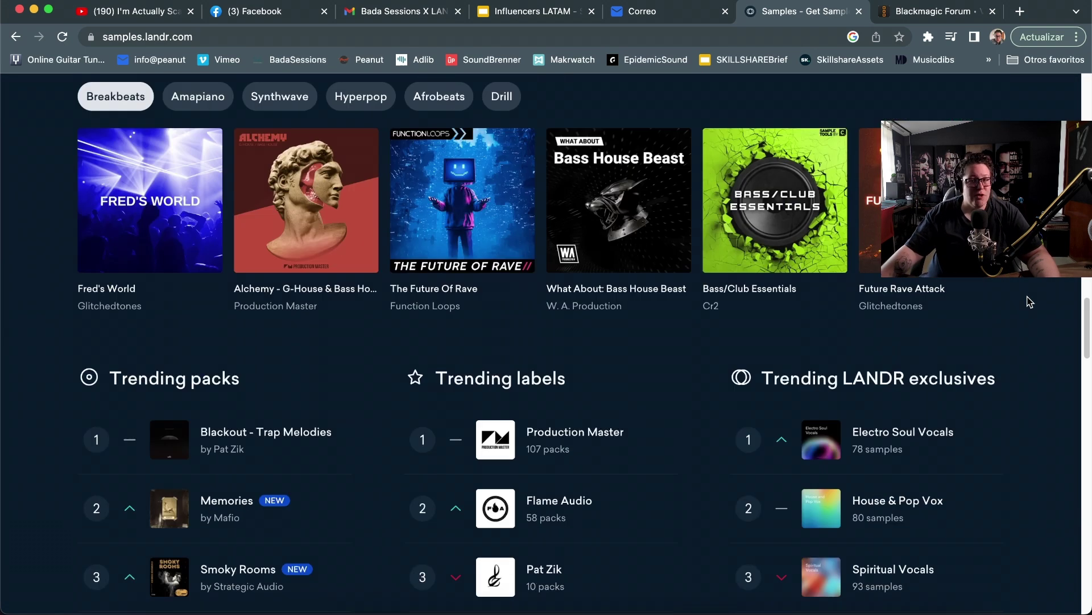
Open the Drill Jersey Club pack, check its credit purchase dialog without buying, and look through the pack's sample list.
{"action": "scroll", "coordinate": [1027, 300], "scroll_direction": "down", "scroll_amount": 6}
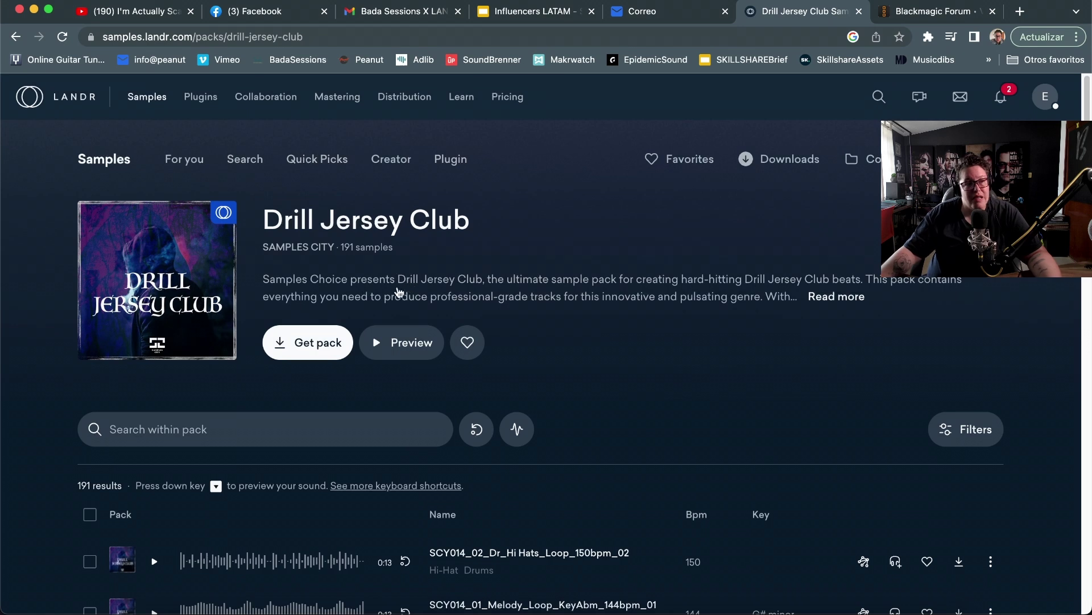
{"action": "left_click", "coordinate": [302, 342]}
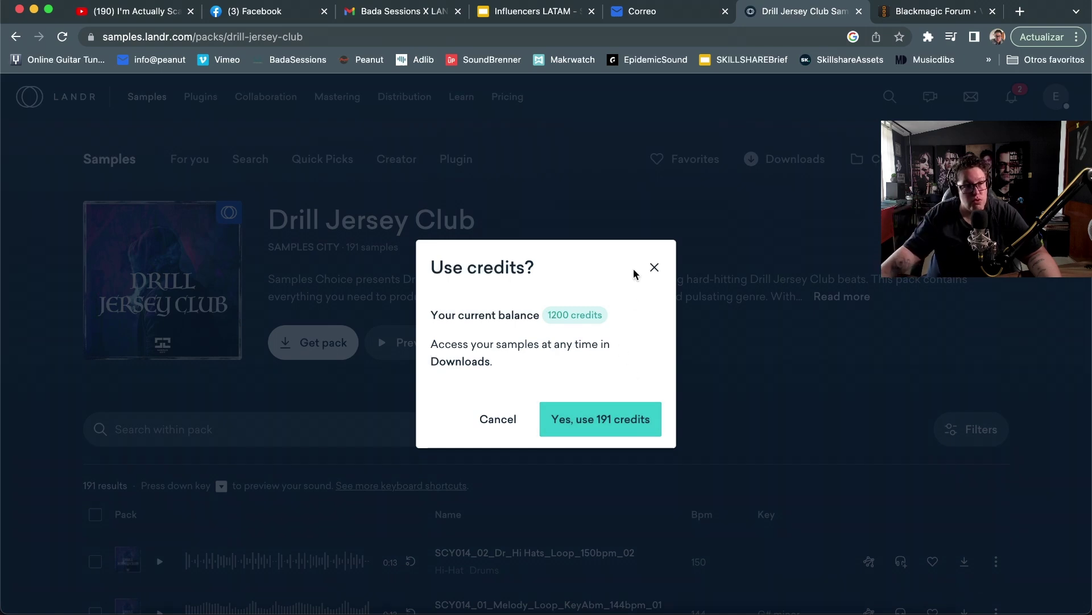
{"action": "left_click", "coordinate": [655, 267]}
{"action": "scroll", "coordinate": [745, 358], "scroll_direction": "down", "scroll_amount": 5}
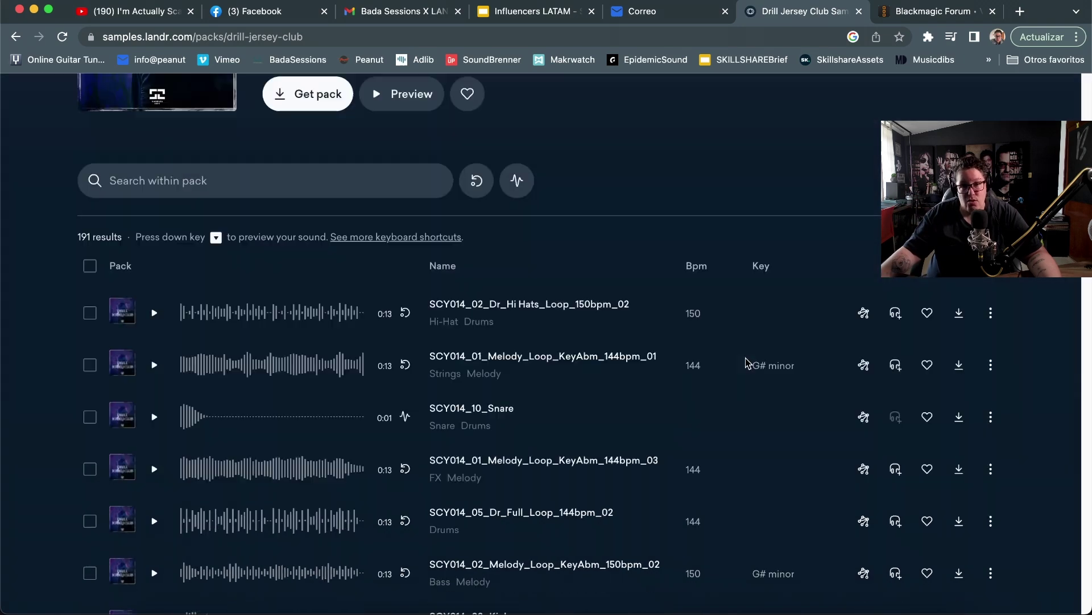
{"action": "scroll", "coordinate": [745, 358], "scroll_direction": "up", "scroll_amount": 5}
Open My plugins from the dashboard, browse the full list of included plugins, and briefly highlight the VocAlign Project 5 name.
{"action": "left_click", "coordinate": [79, 96]}
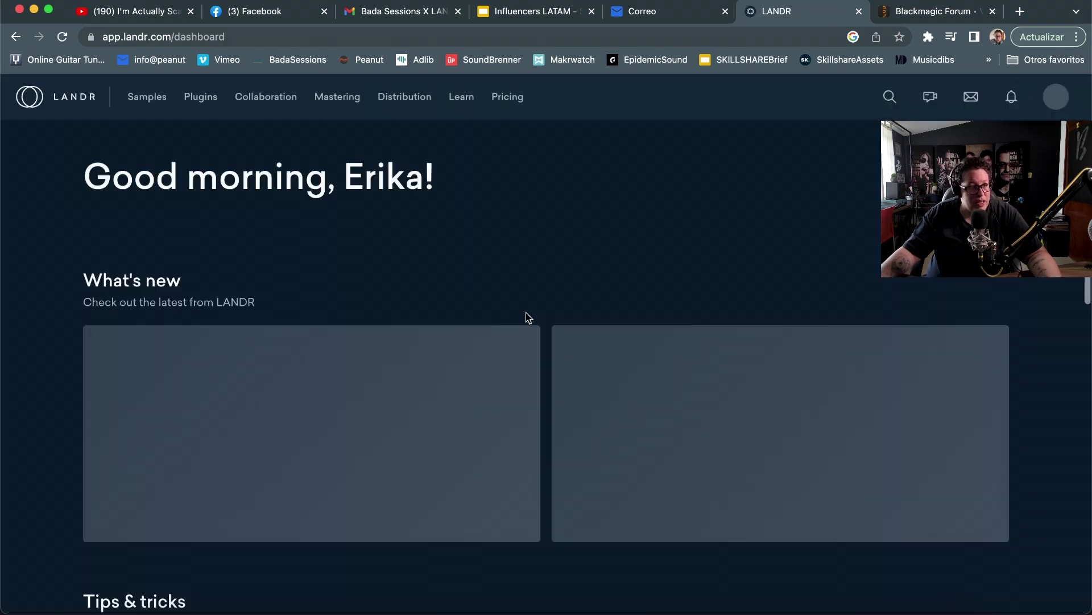
{"action": "scroll", "coordinate": [526, 312], "scroll_direction": "down", "scroll_amount": 3}
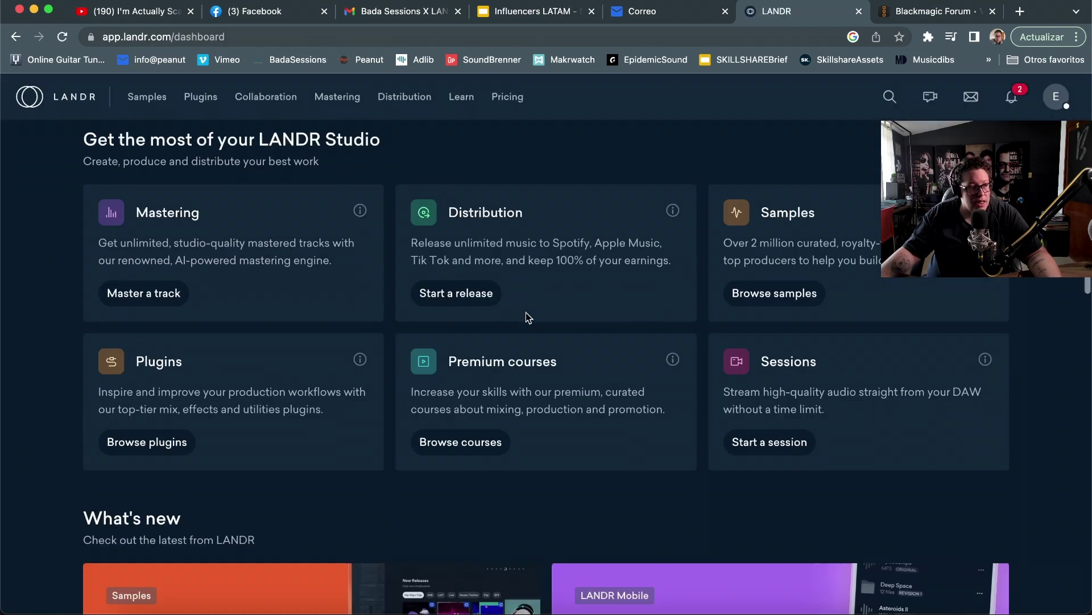
{"action": "left_click", "coordinate": [157, 444]}
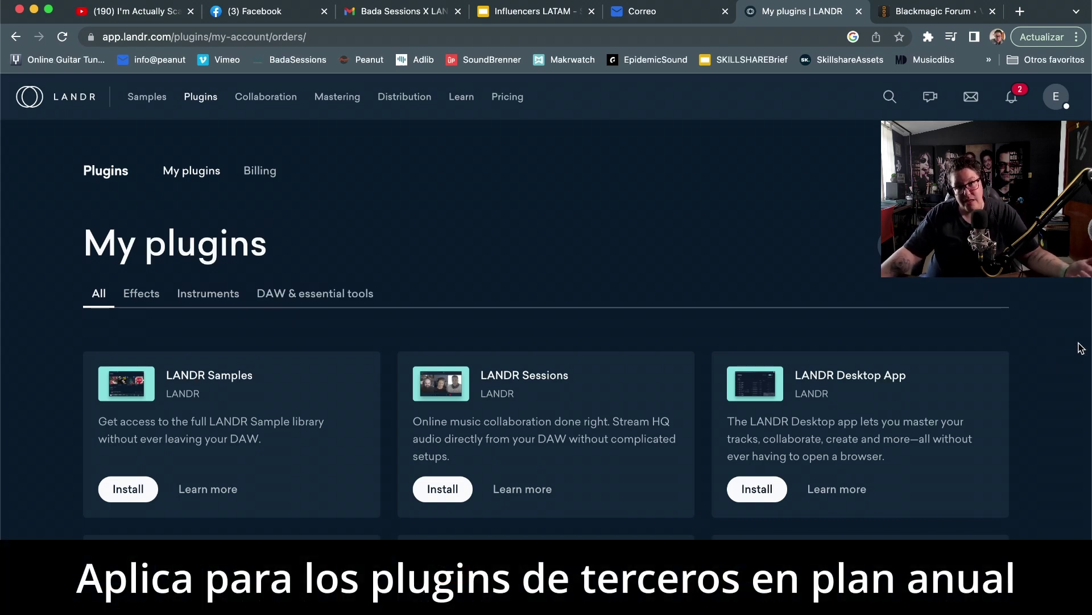
{"action": "scroll", "coordinate": [1081, 348], "scroll_direction": "down", "scroll_amount": 3}
{"action": "scroll", "coordinate": [1082, 348], "scroll_direction": "down", "scroll_amount": 3}
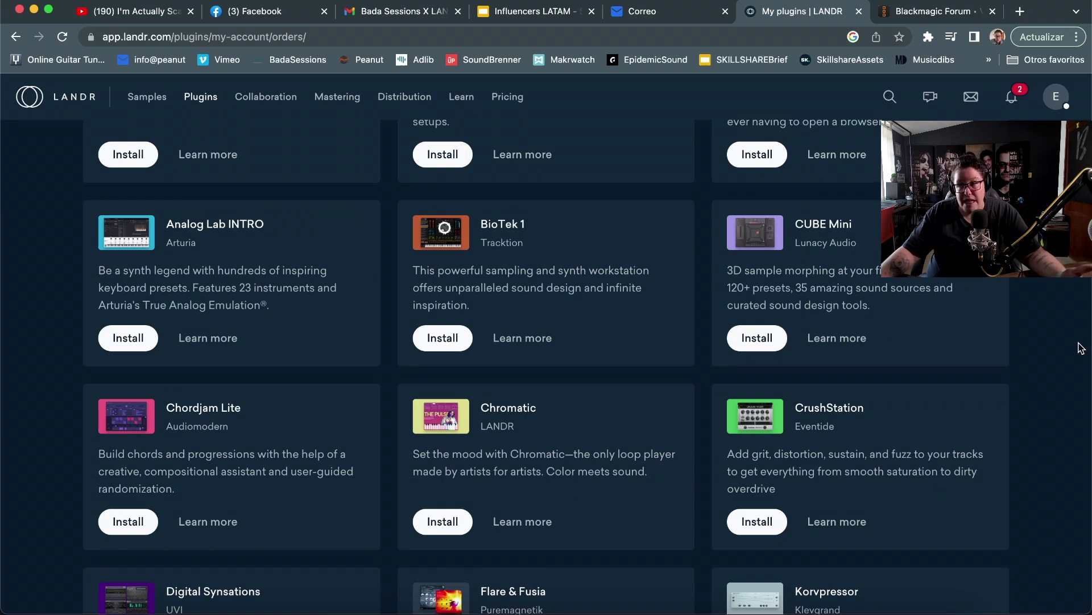
{"action": "scroll", "coordinate": [1081, 348], "scroll_direction": "down", "scroll_amount": 6}
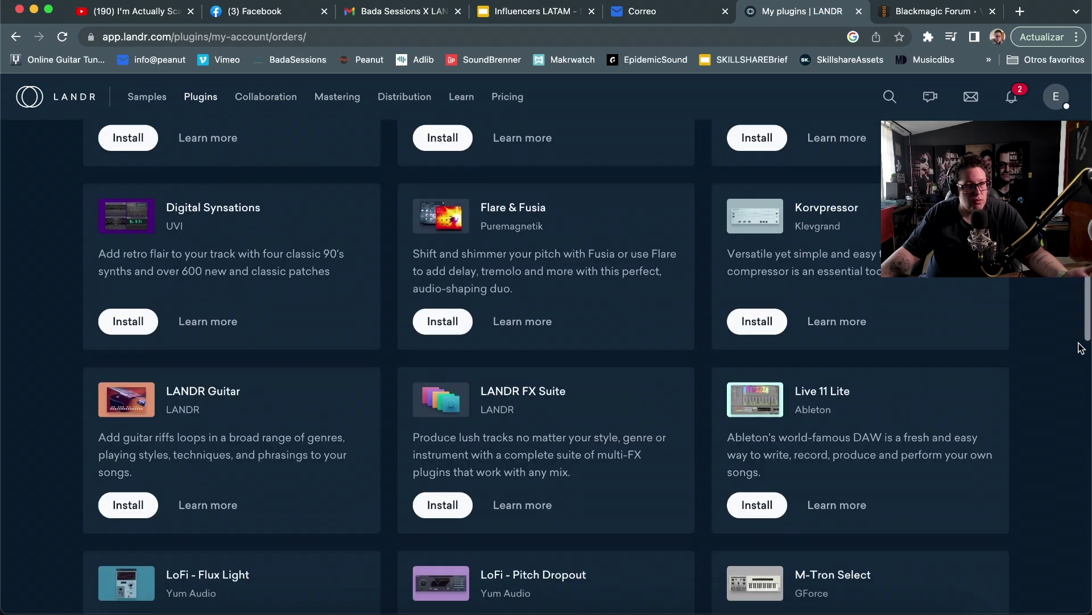
{"action": "scroll", "coordinate": [1081, 348], "scroll_direction": "down", "scroll_amount": 8}
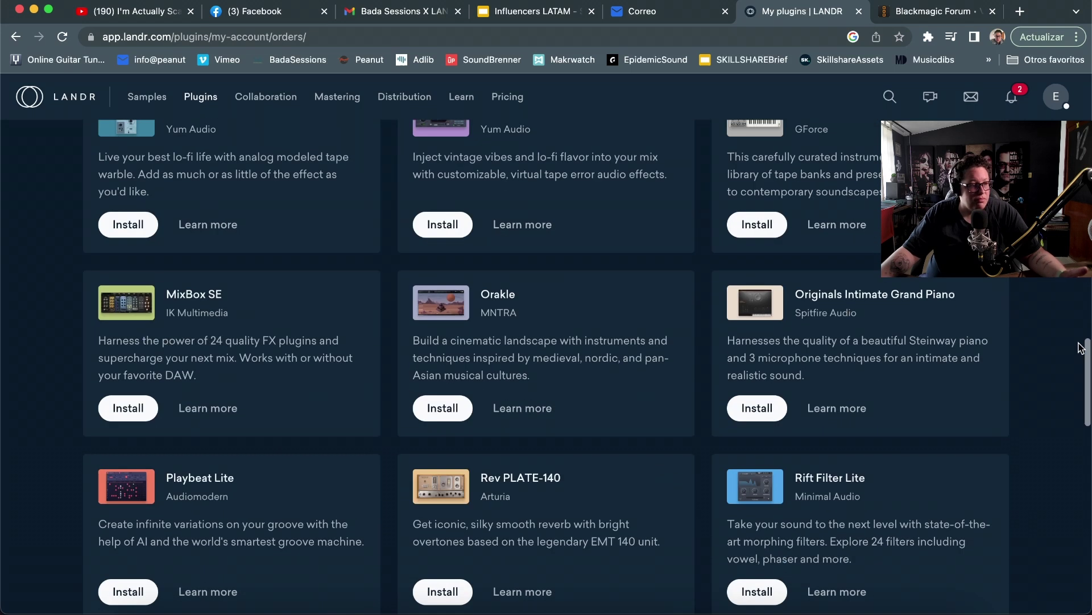
{"action": "scroll", "coordinate": [1081, 348], "scroll_direction": "down", "scroll_amount": 10}
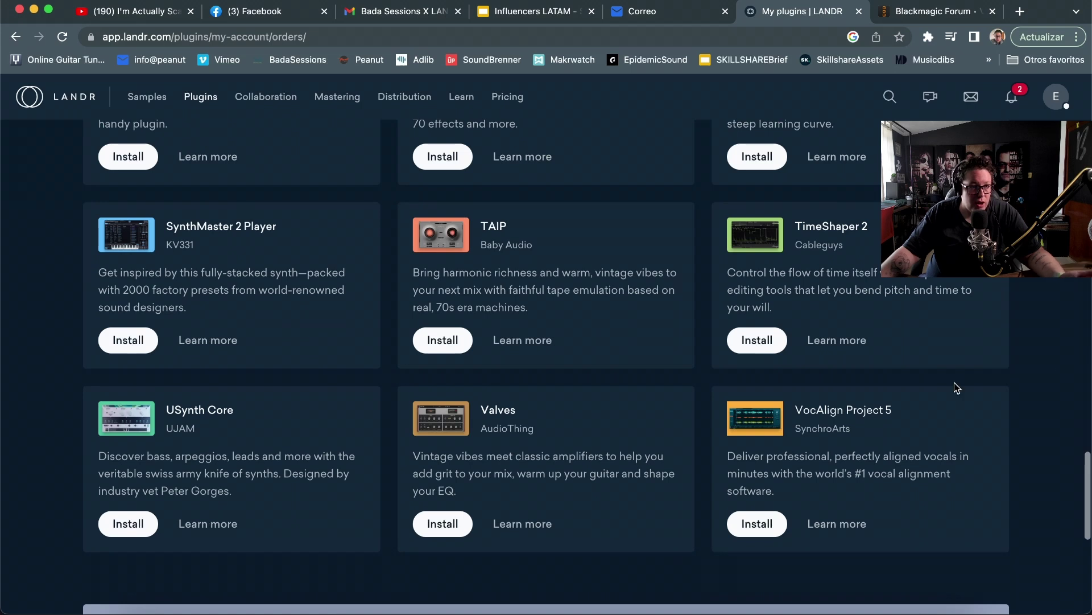
{"action": "left_click_drag", "start_coordinate": [906, 415], "coordinate": [795, 415]}
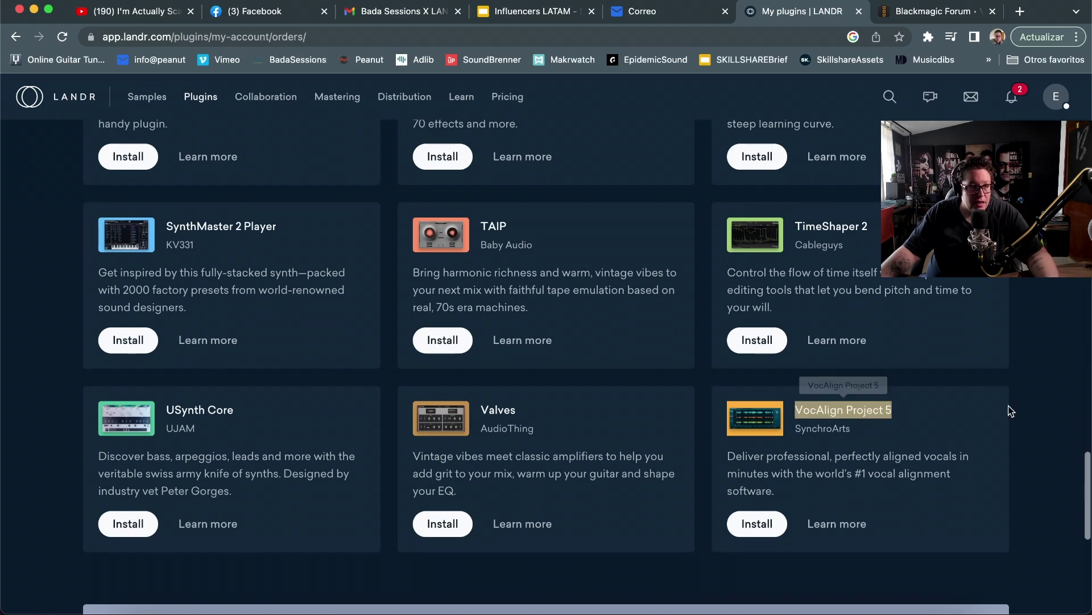
{"action": "left_click", "coordinate": [1039, 385]}
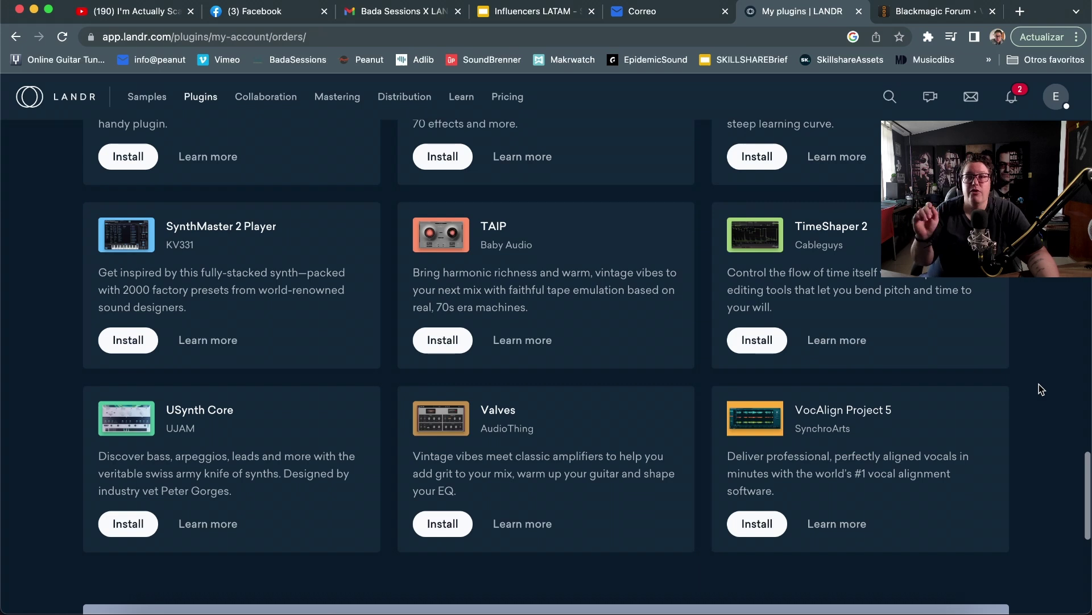
Review the included plugins in reverse order, from VocAlign Project 5 back up to LANDR Samples.
{"action": "scroll", "coordinate": [1039, 384], "scroll_direction": "up", "scroll_amount": 2}
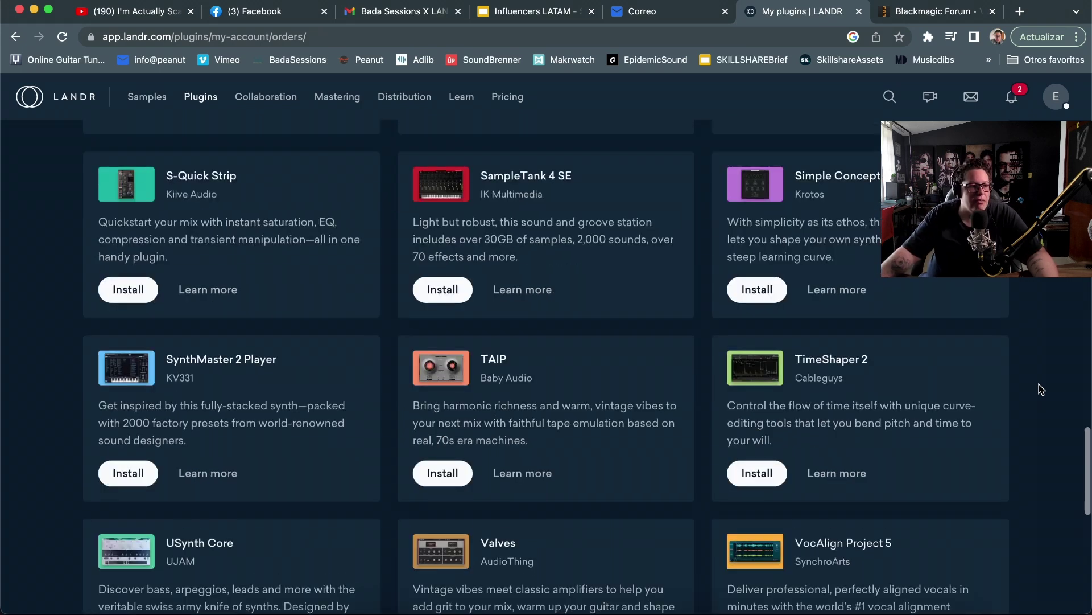
{"action": "scroll", "coordinate": [1039, 384], "scroll_direction": "up", "scroll_amount": 3}
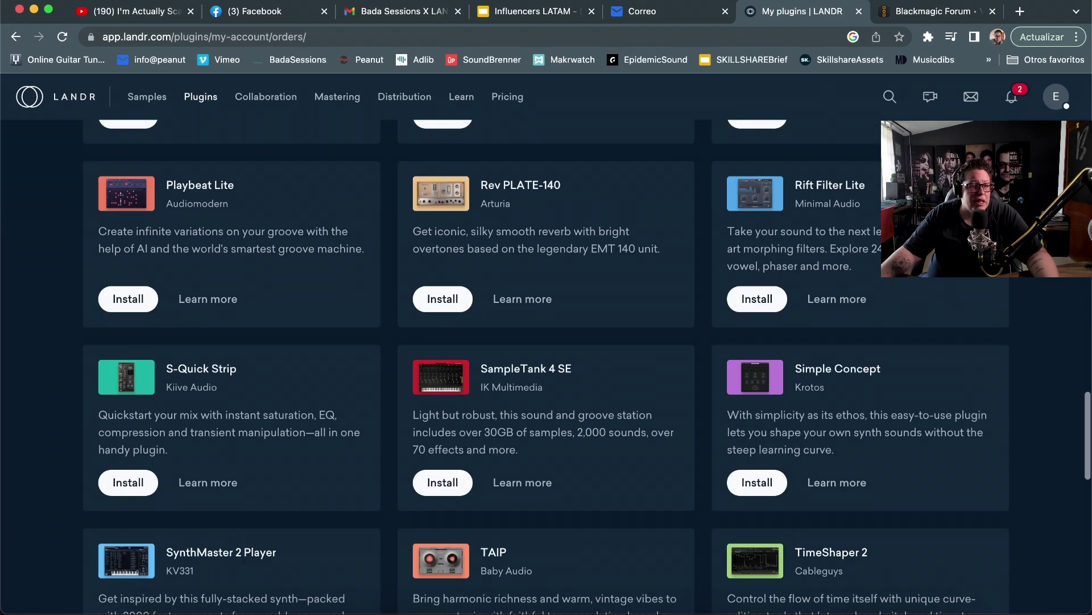
{"action": "scroll", "coordinate": [1006, 293], "scroll_direction": "up", "scroll_amount": 3}
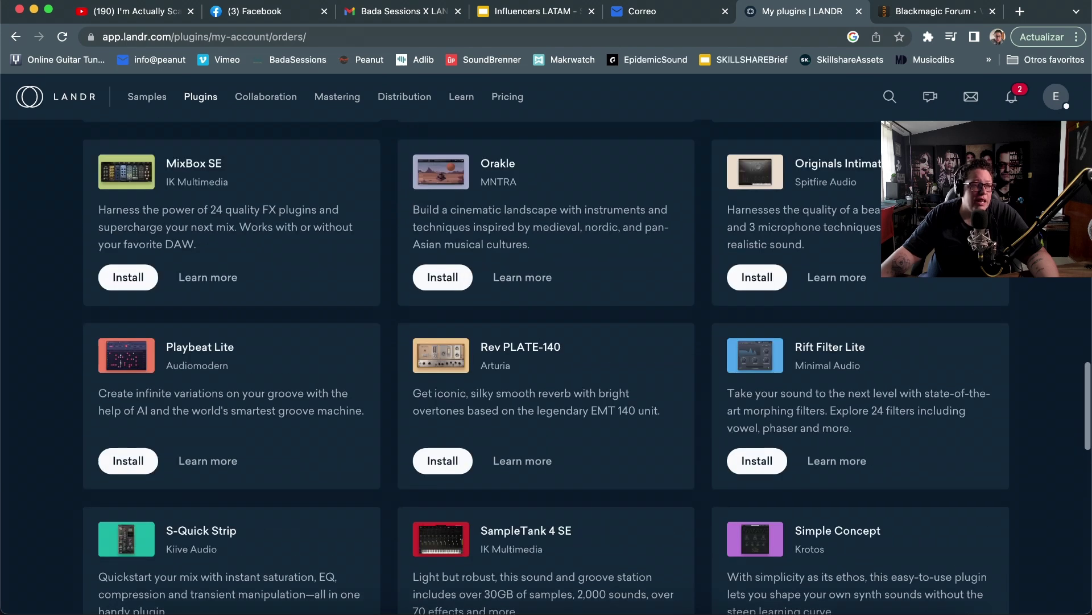
{"action": "scroll", "coordinate": [546, 367], "scroll_direction": "up", "scroll_amount": 6}
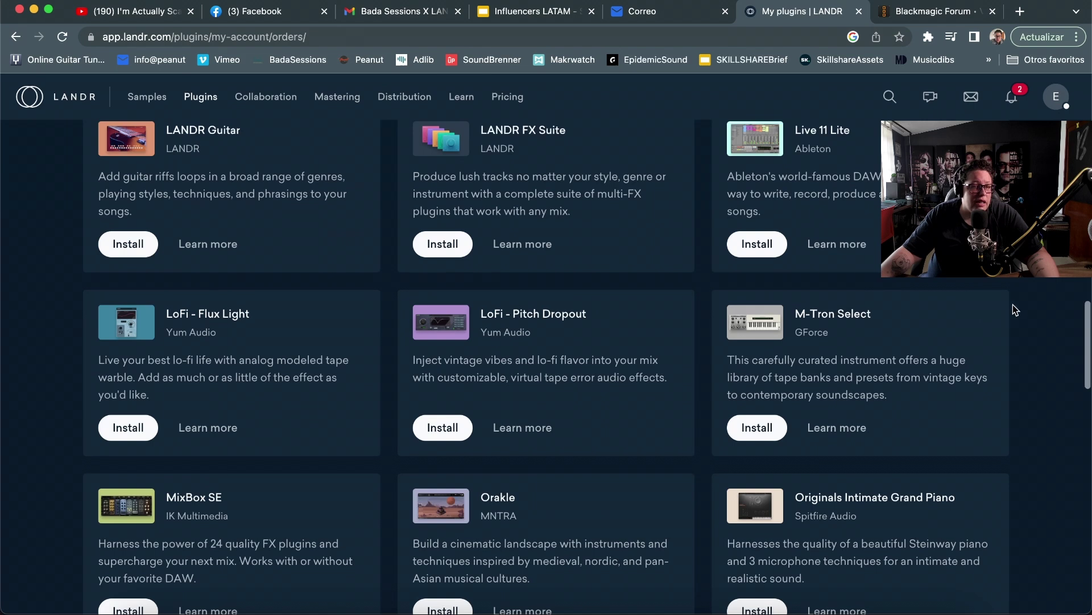
{"action": "scroll", "coordinate": [1012, 310], "scroll_direction": "up", "scroll_amount": 2}
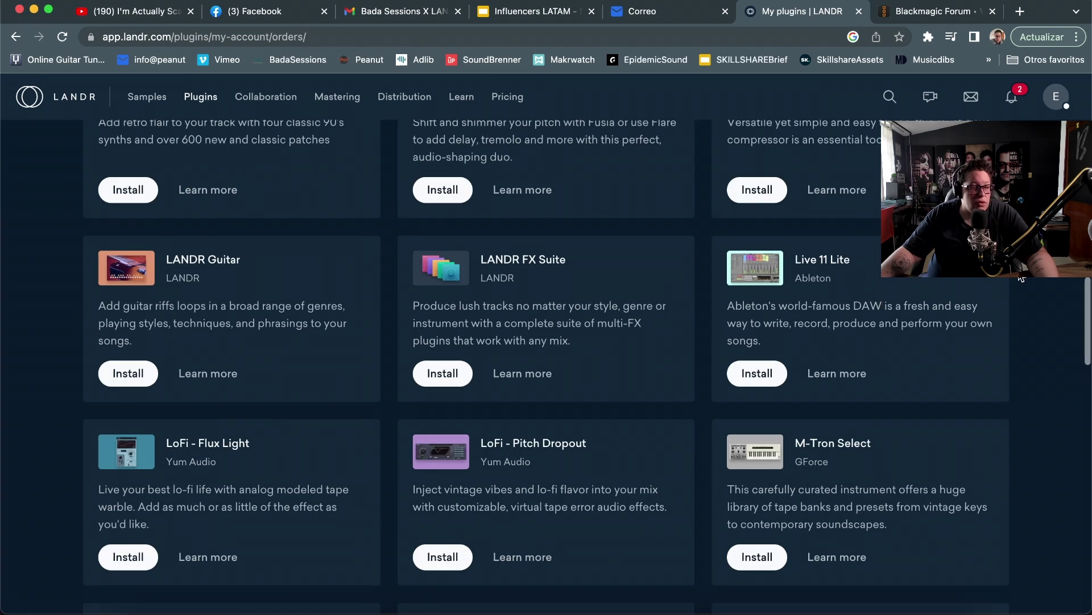
{"action": "scroll", "coordinate": [1022, 278], "scroll_direction": "up", "scroll_amount": 3}
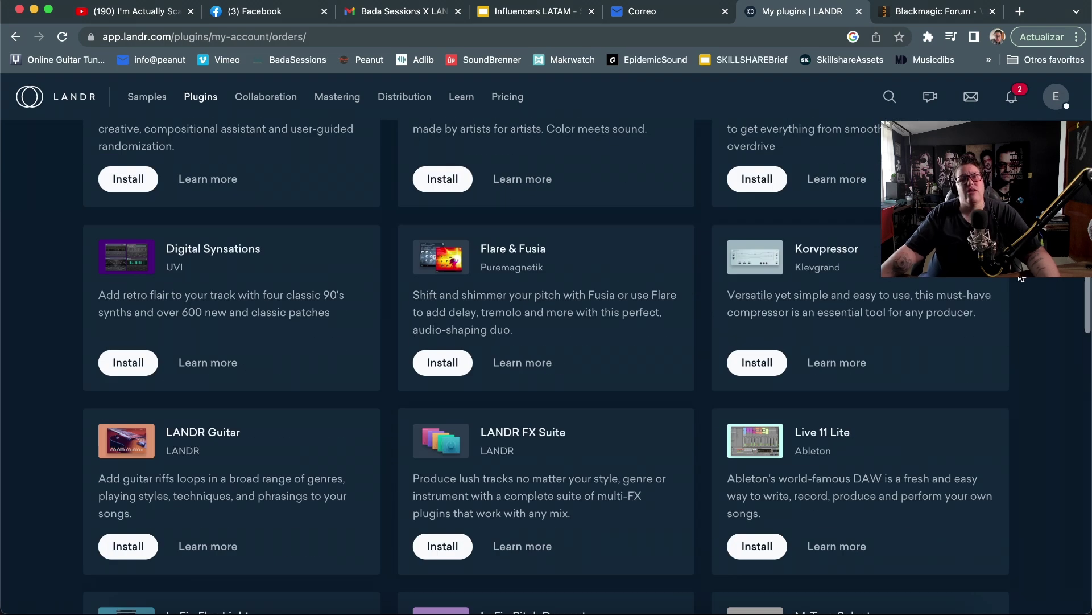
{"action": "scroll", "coordinate": [1022, 279], "scroll_direction": "up", "scroll_amount": 10}
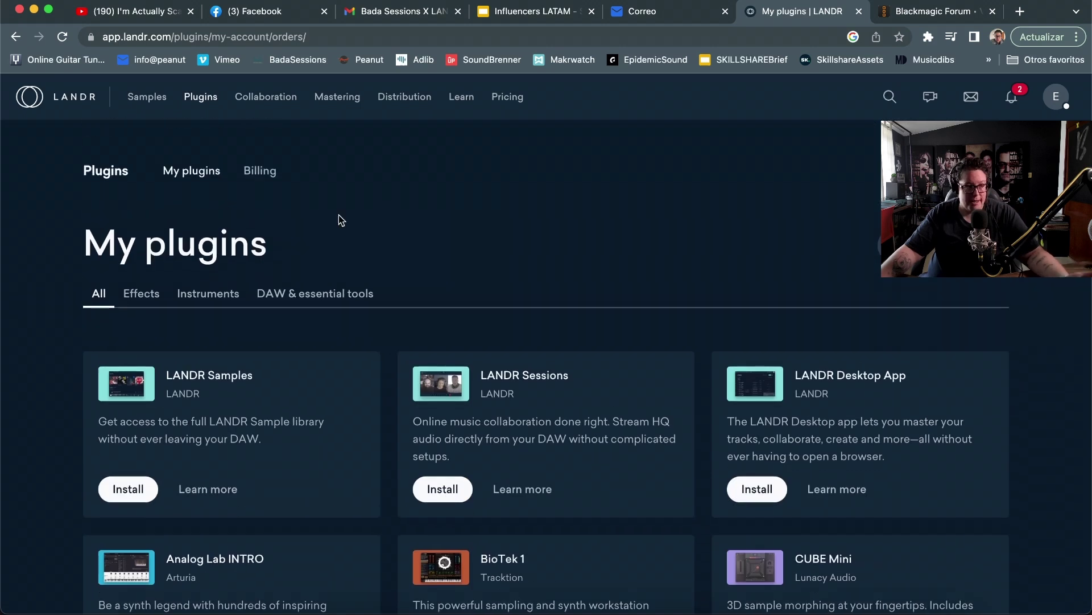
Return to the dashboard, open Sessions, and review its video collaboration overview and My rooms area.
{"action": "left_click", "coordinate": [30, 96]}
{"action": "scroll", "coordinate": [744, 341], "scroll_direction": "down", "scroll_amount": 2}
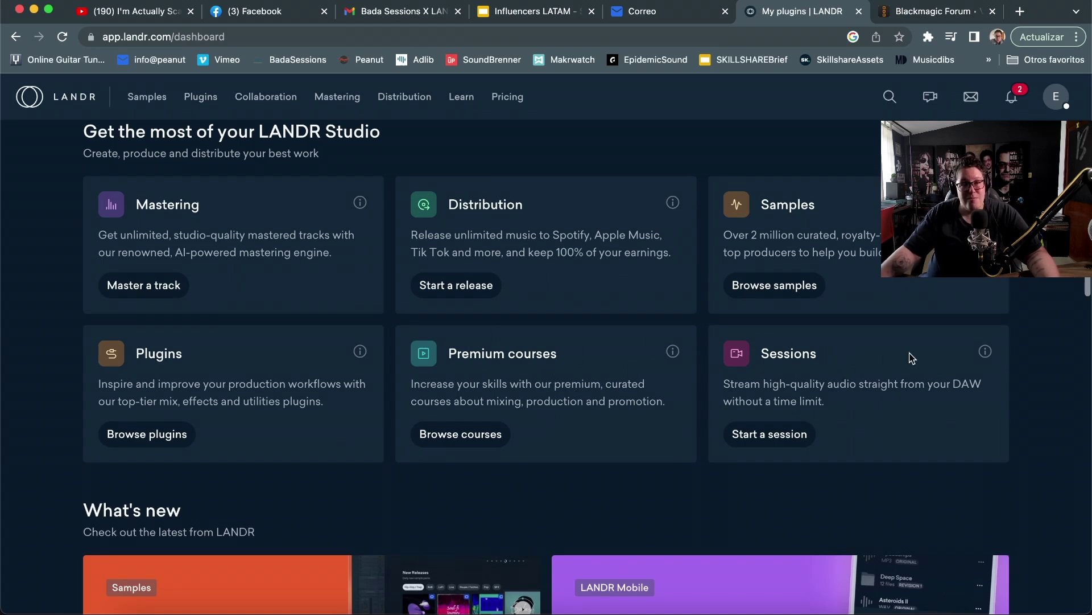
{"action": "left_click", "coordinate": [791, 441]}
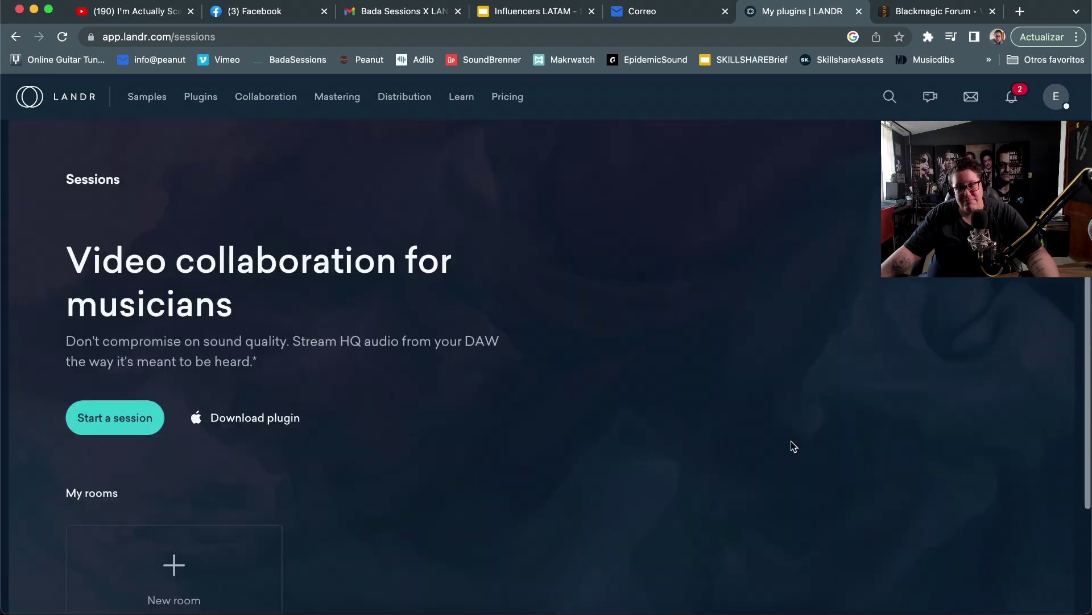
{"action": "scroll", "coordinate": [876, 410], "scroll_direction": "down", "scroll_amount": 2}
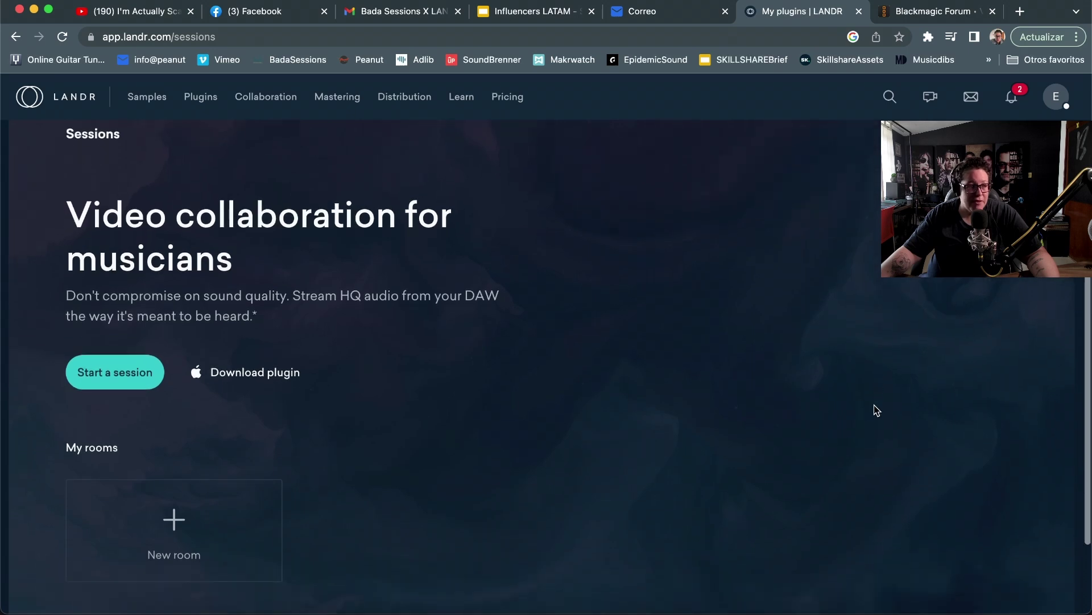